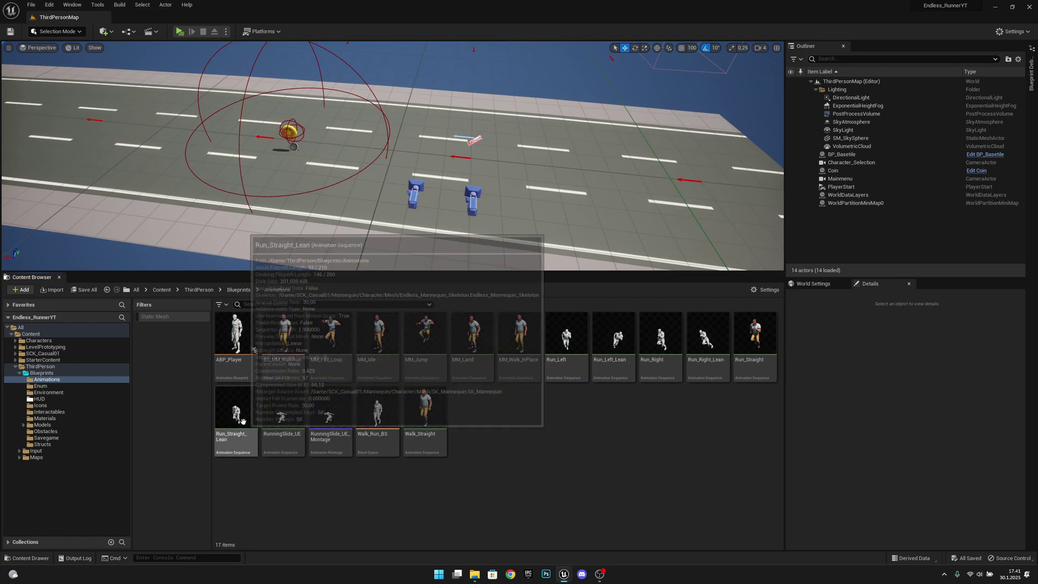
# Open Run_Straight and shift its frame-26 and frame-45 notifies slightly later
pyautogui.doubleClick(763, 339)
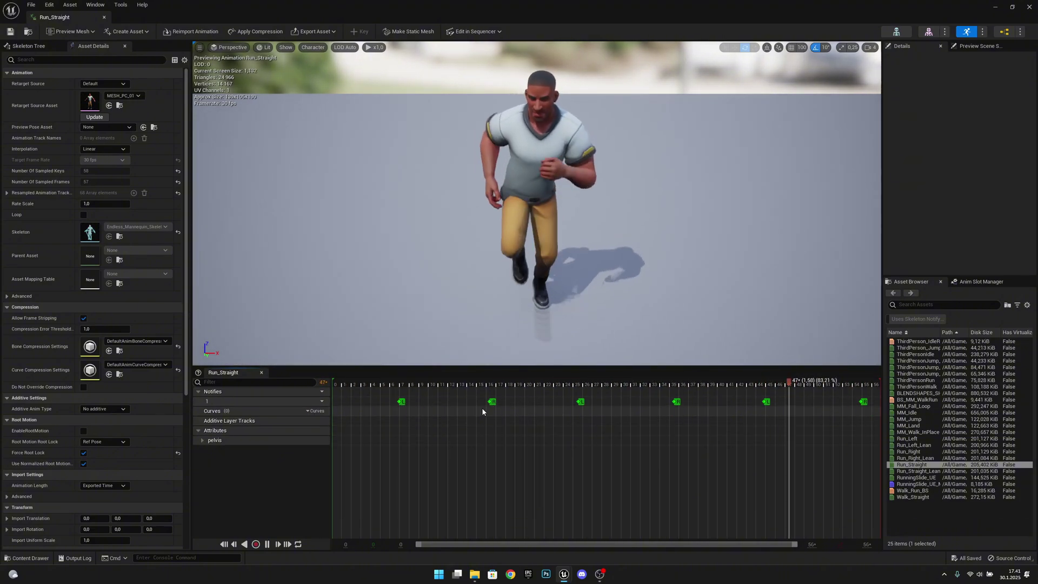
pyautogui.click(402, 402)
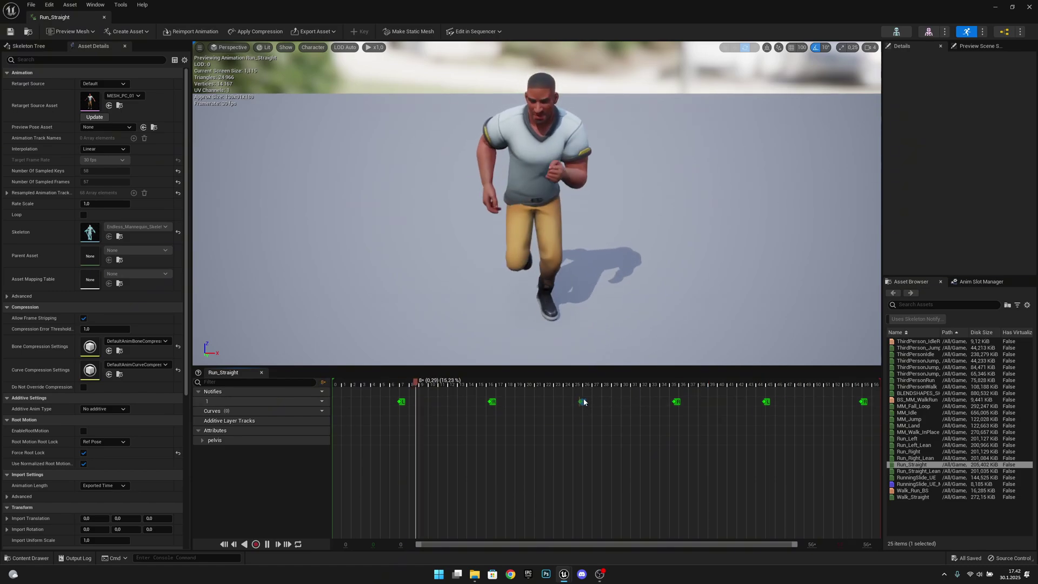
pyautogui.moveTo(582, 401); pyautogui.dragTo(585, 403)
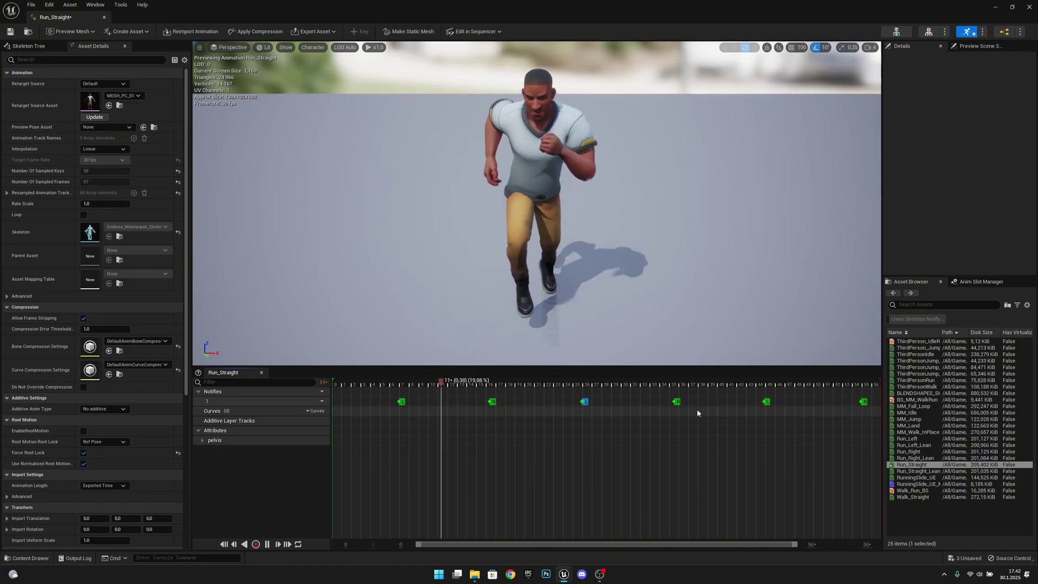
pyautogui.moveTo(766, 404); pyautogui.dragTo(768, 405)
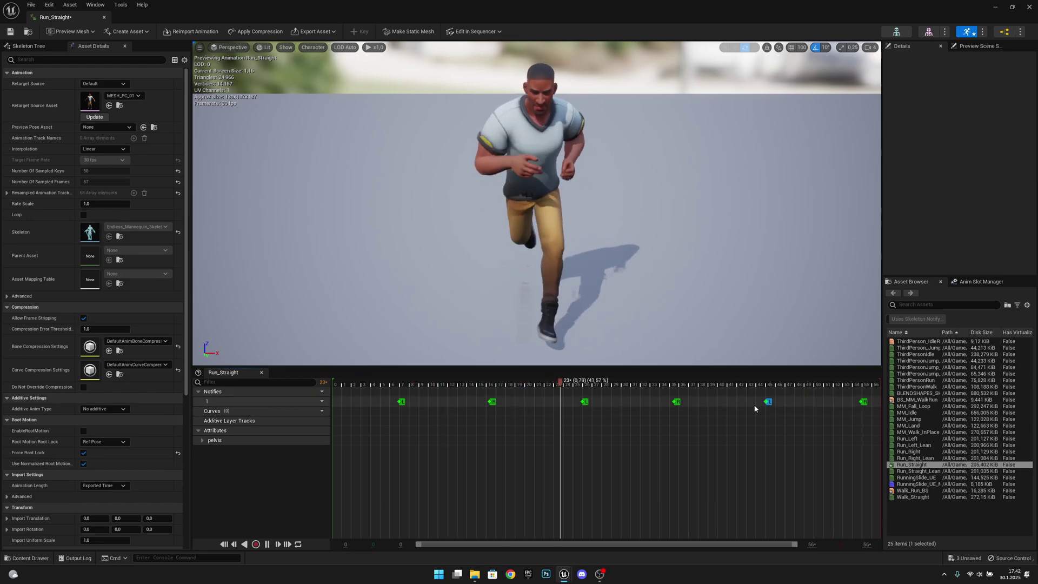
# Open Run_Straight_Lean, then check in Run_Straight that its first notify sits at frame 7
pyautogui.doubleClick(949, 472)
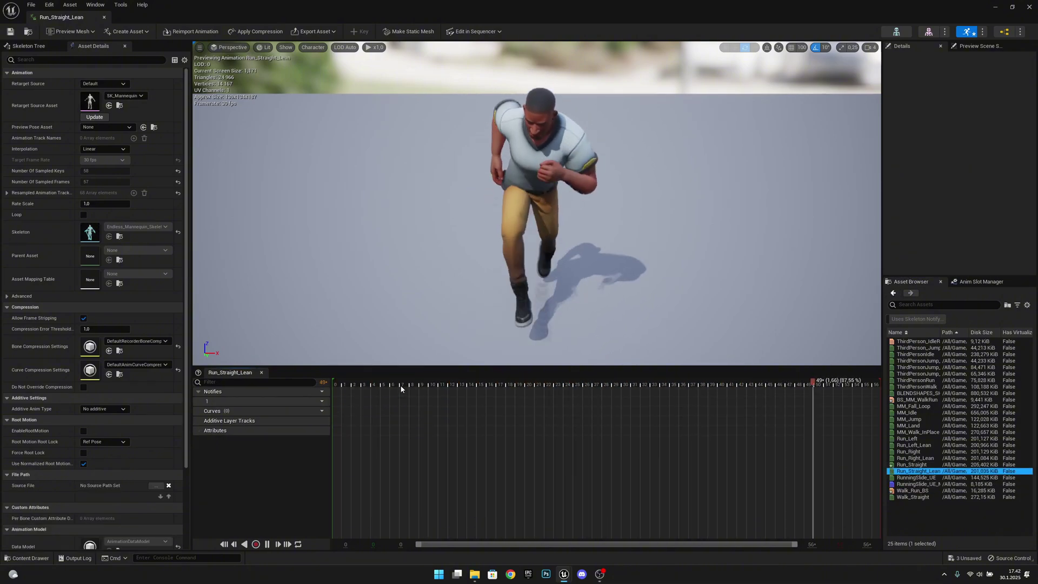
pyautogui.click(400, 384)
pyautogui.moveTo(400, 384); pyautogui.dragTo(399, 409)
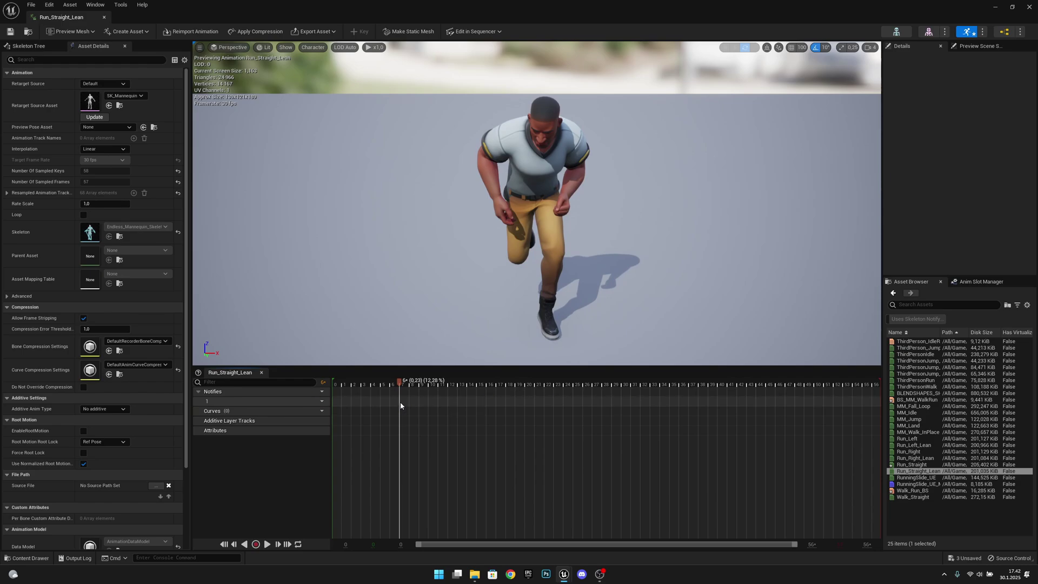
pyautogui.moveTo(401, 411)
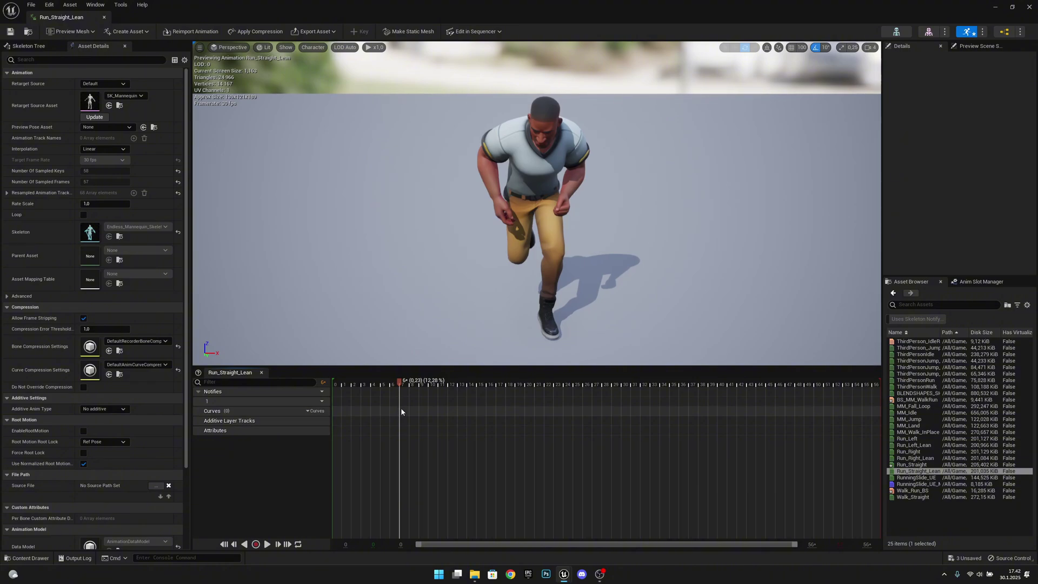
pyautogui.rightClick(400, 412)
pyautogui.click(401, 415)
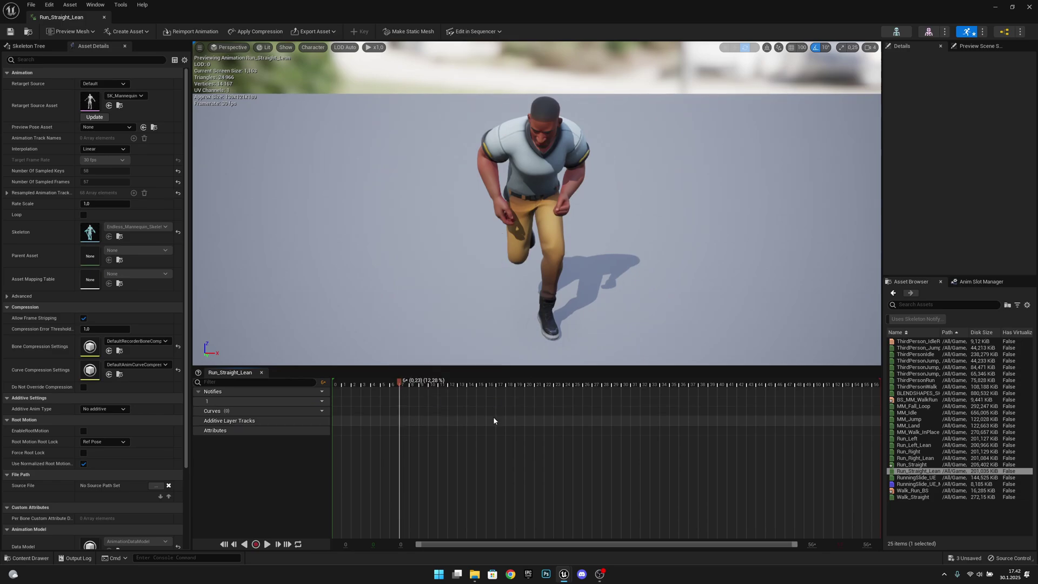
pyautogui.click(918, 464)
pyautogui.doubleClick(918, 465)
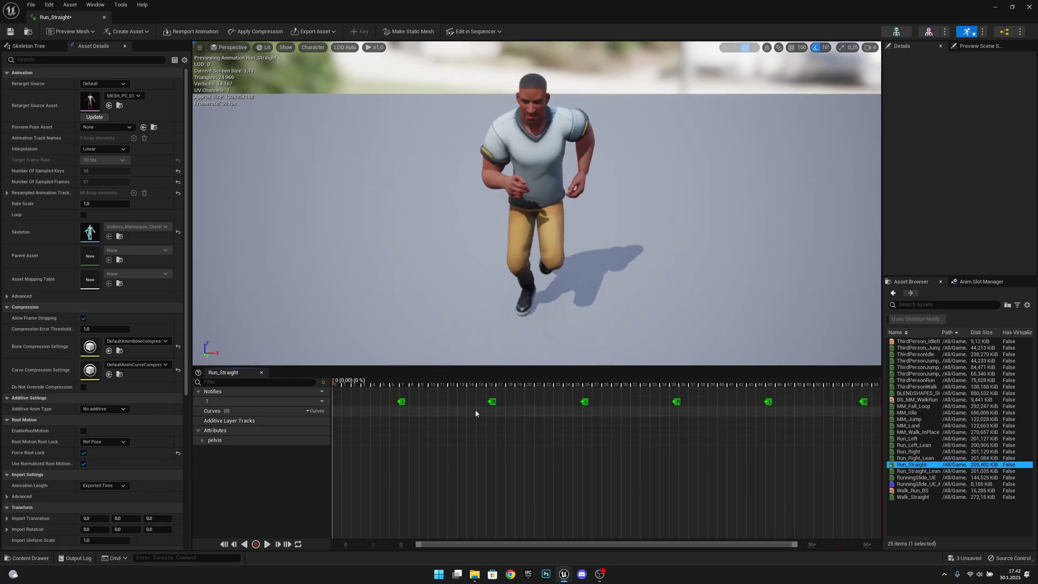
pyautogui.rightClick(400, 403)
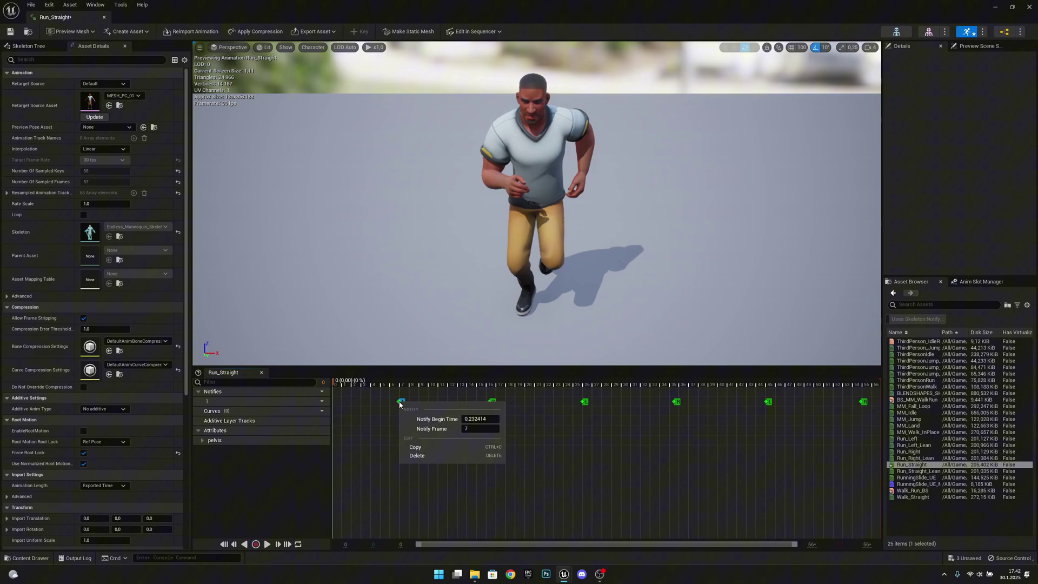
pyautogui.click(420, 448)
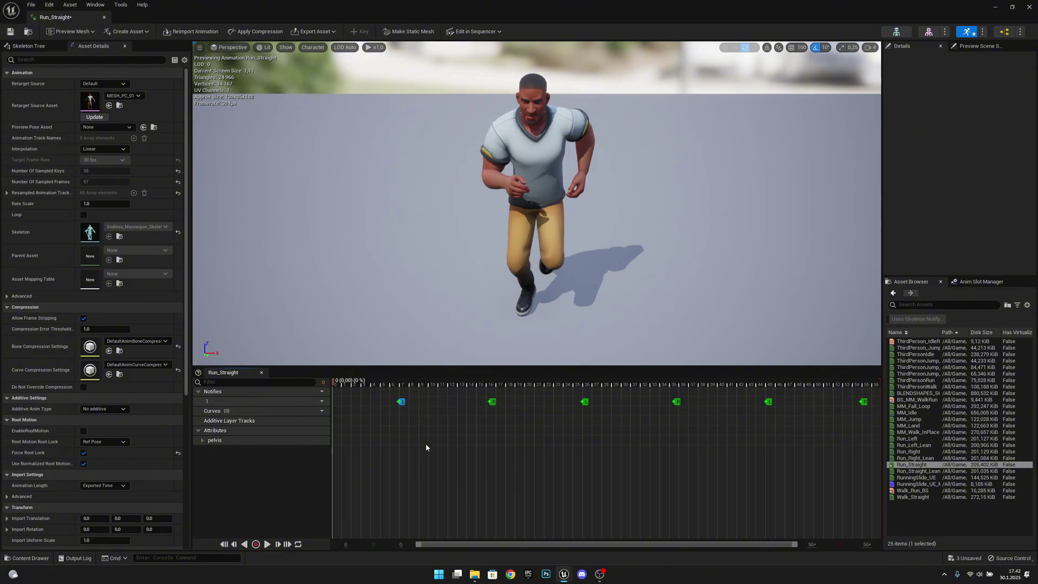
# Back in Run_Straight_Lean, add a notify marker at frame 7
pyautogui.doubleClick(918, 470)
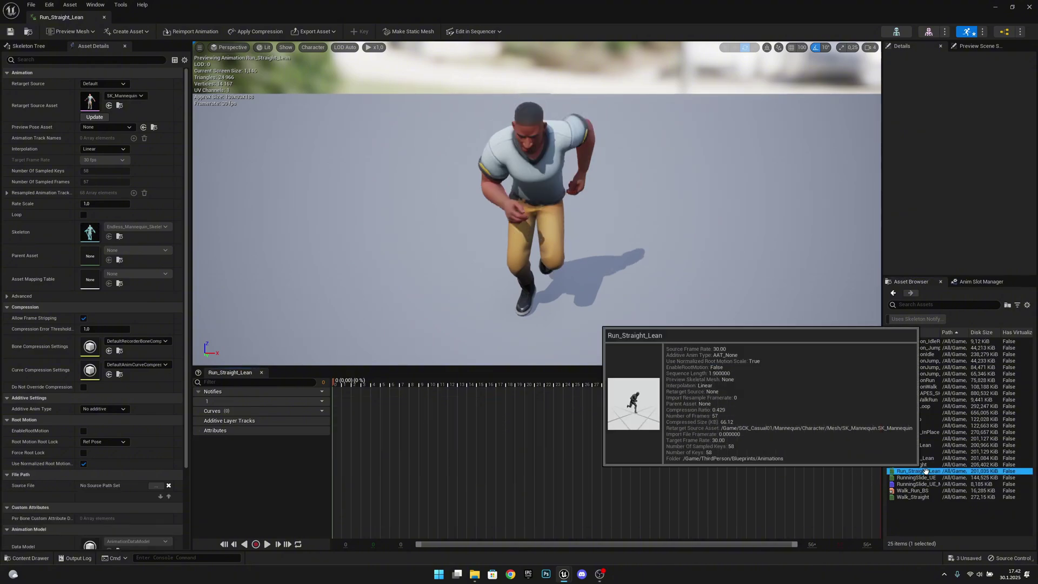
pyautogui.click(401, 400)
pyautogui.rightClick(401, 412)
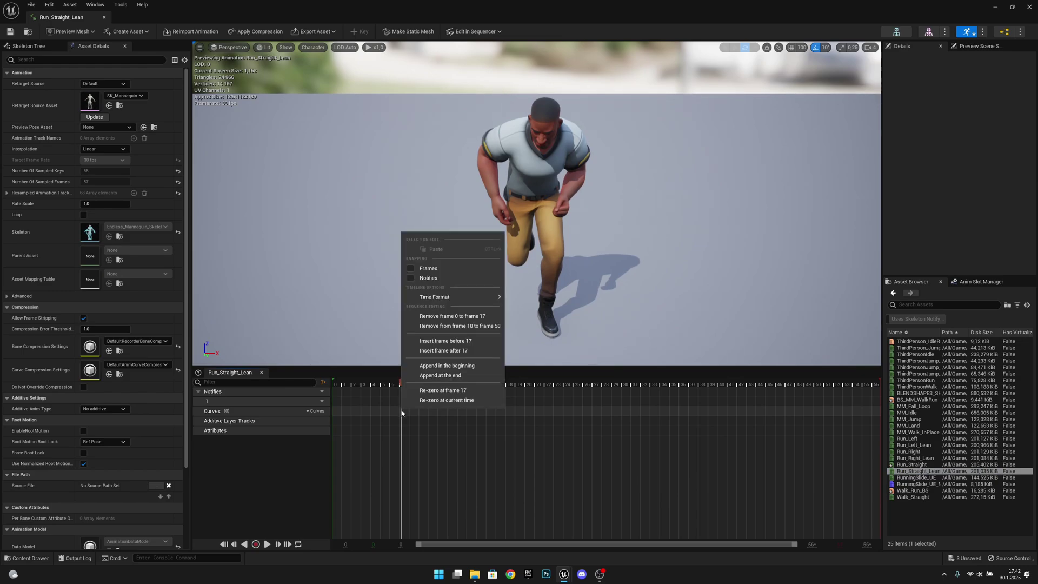
pyautogui.click(402, 415)
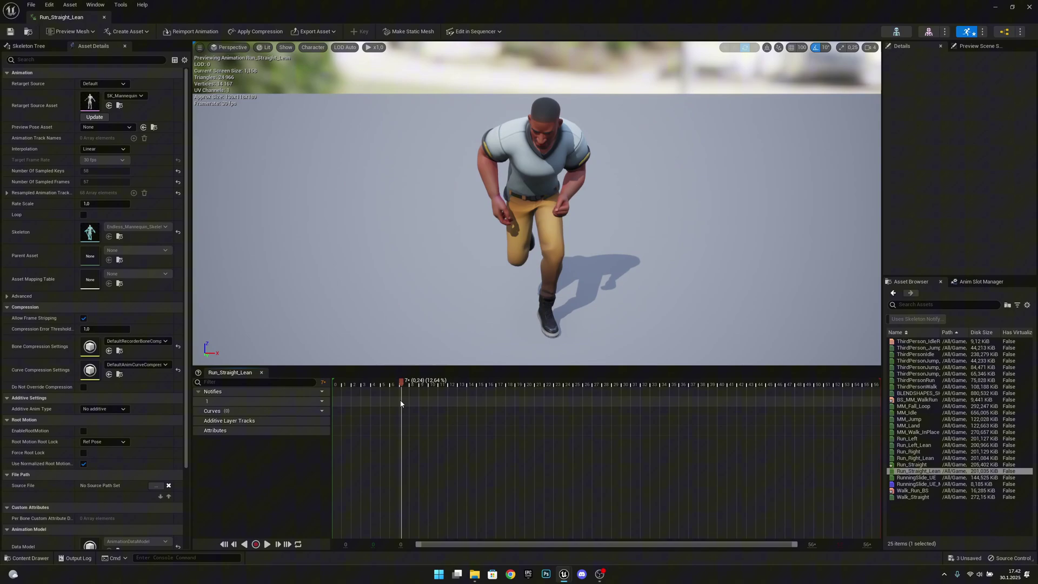
pyautogui.hotkey('ctrl', 'v')
pyautogui.moveTo(259, 401)
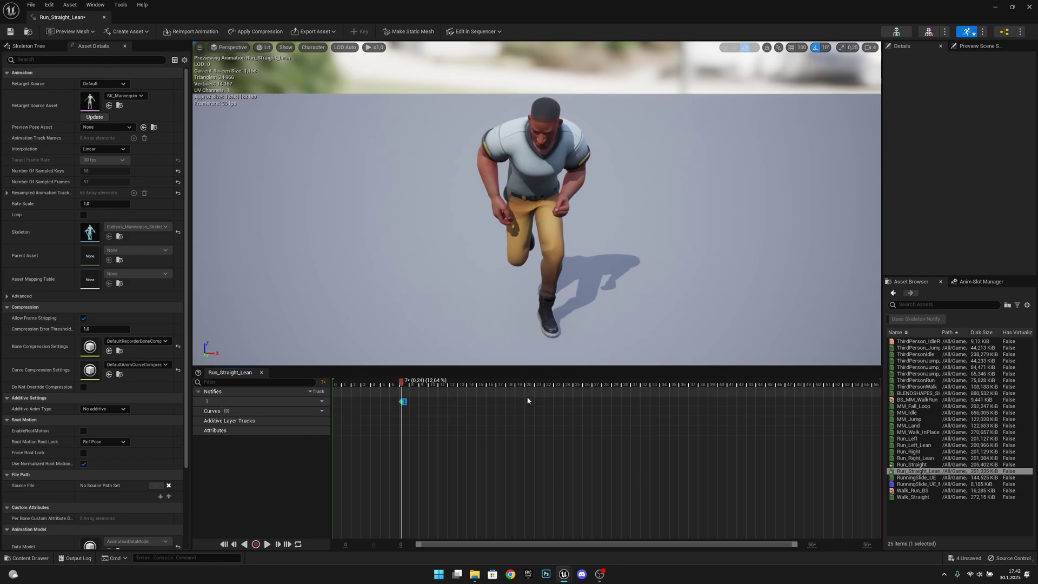
# Add Run_Straight_Lean notify markers at frames 25 and 44
pyautogui.click(581, 404)
pyautogui.hotkey('ctrl', 'v')
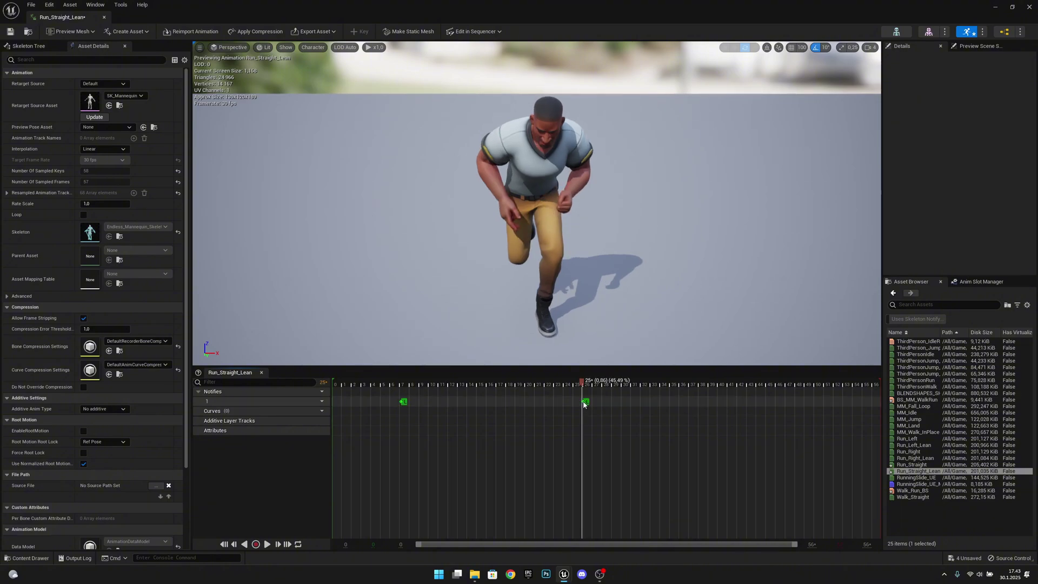
pyautogui.click(764, 405)
pyautogui.hotkey('ctrl', 'v')
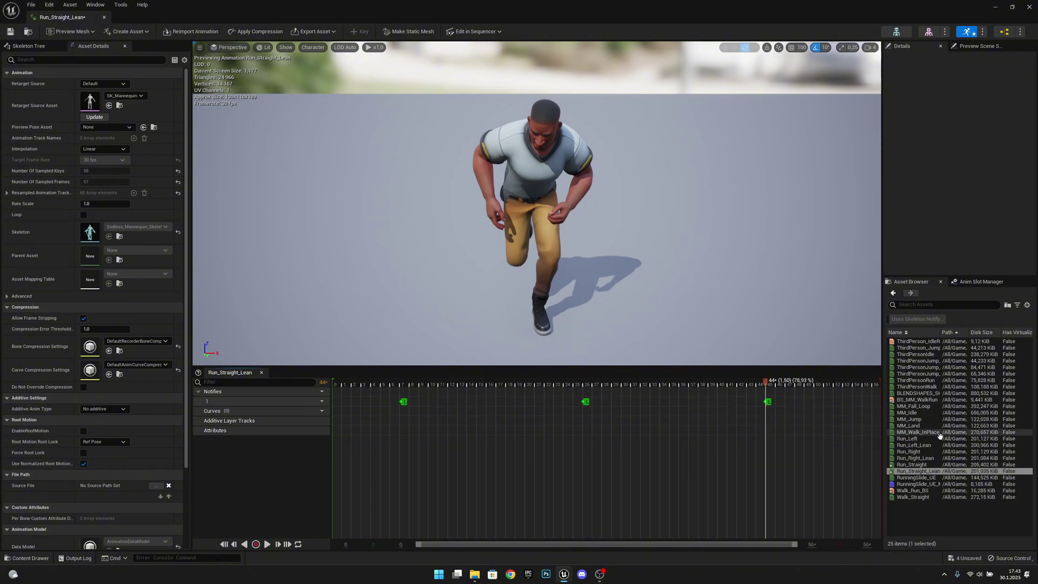
# Scrub Run_Right to its footfall frames 7, 25 and 44
pyautogui.doubleClick(913, 451)
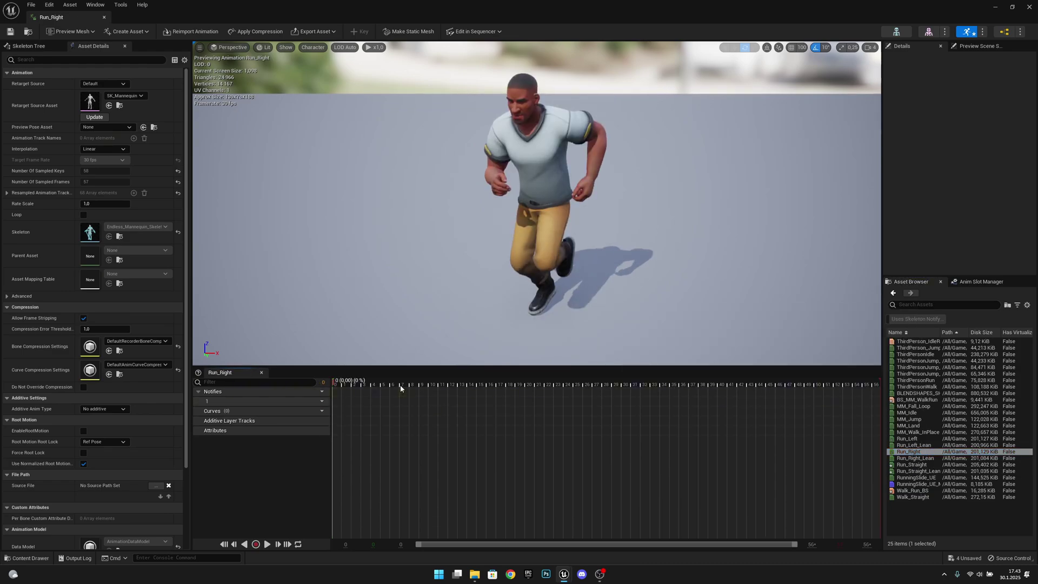
pyautogui.click(401, 400)
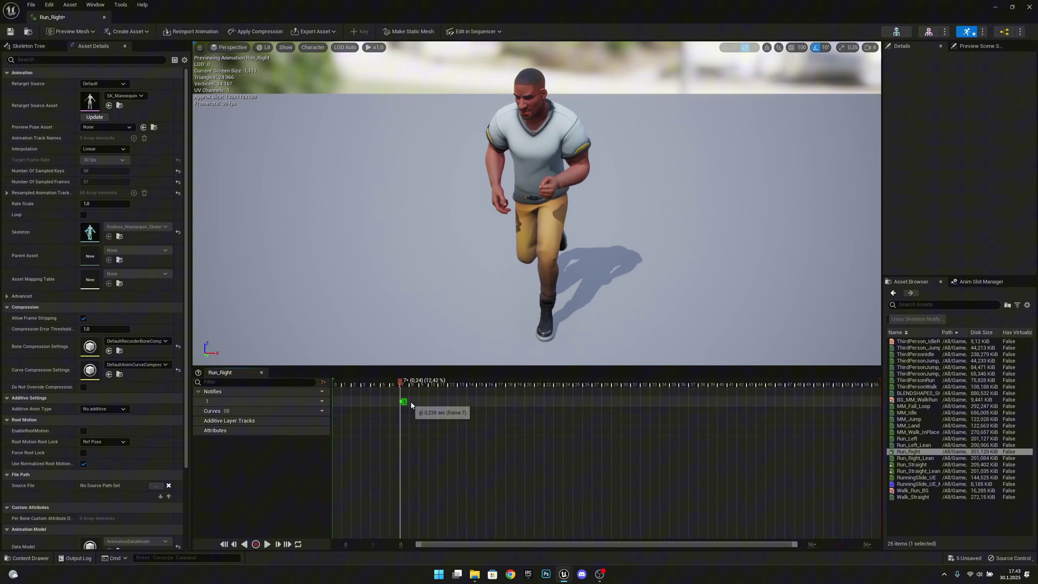
pyautogui.click(582, 385)
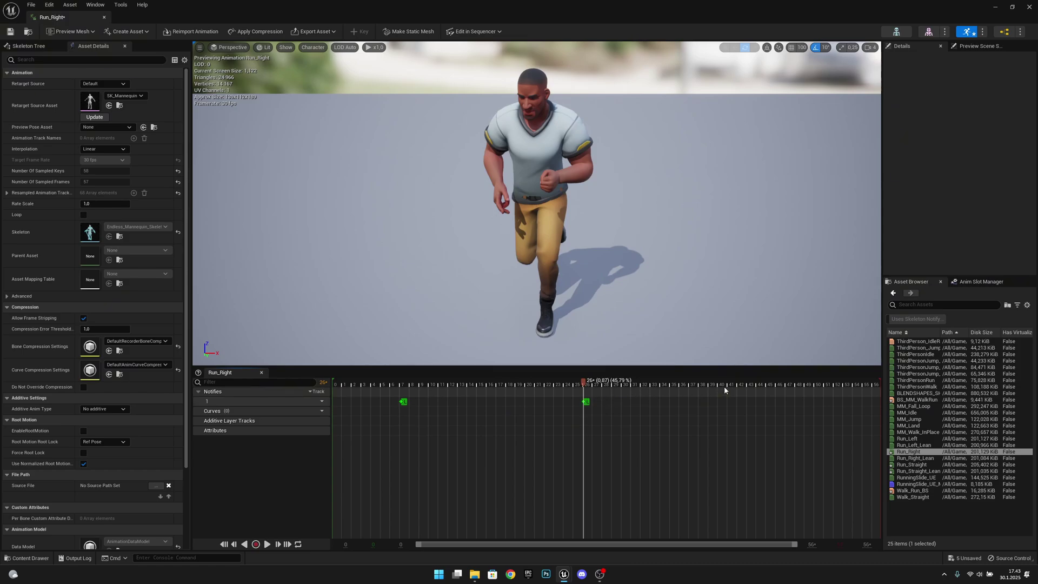
pyautogui.click(766, 385)
pyautogui.moveTo(766, 385); pyautogui.dragTo(766, 402)
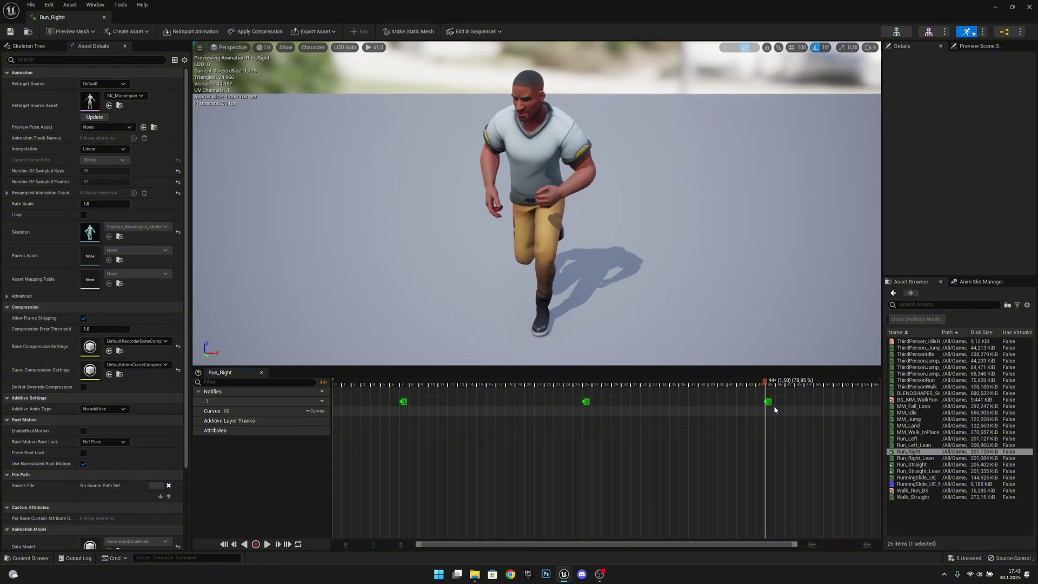
# Mark Run_Right_Lean's footfalls at frames 7, 26 and 45, then open Run_Left
pyautogui.doubleClick(913, 458)
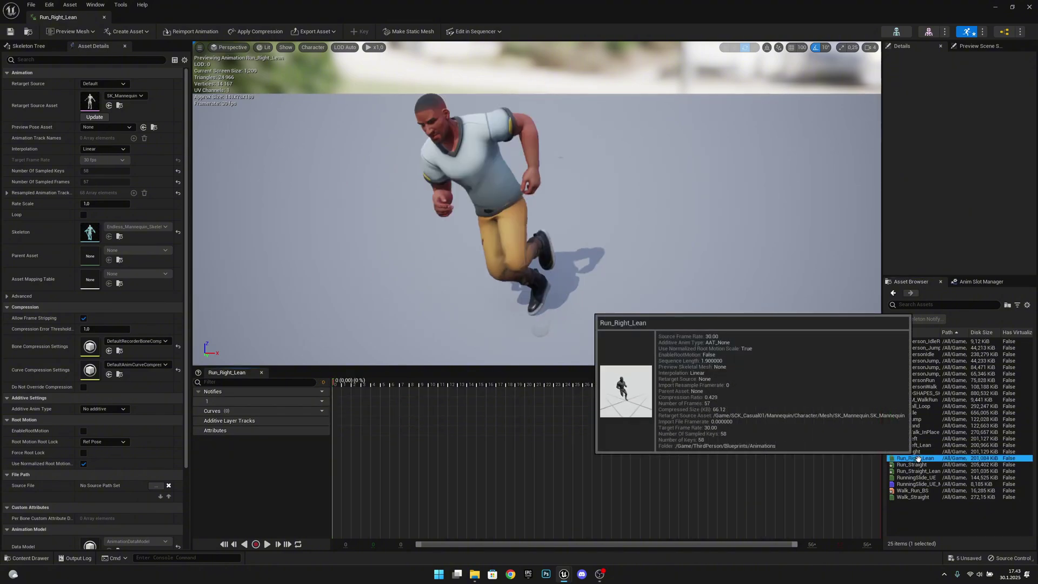
pyautogui.click(401, 384)
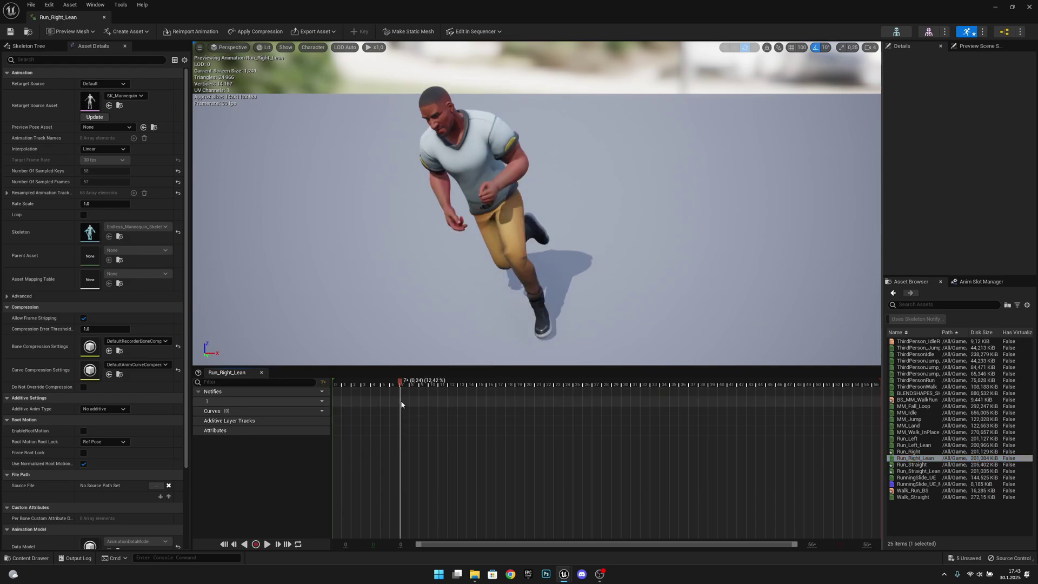
pyautogui.hotkey('ctrl', 'v')
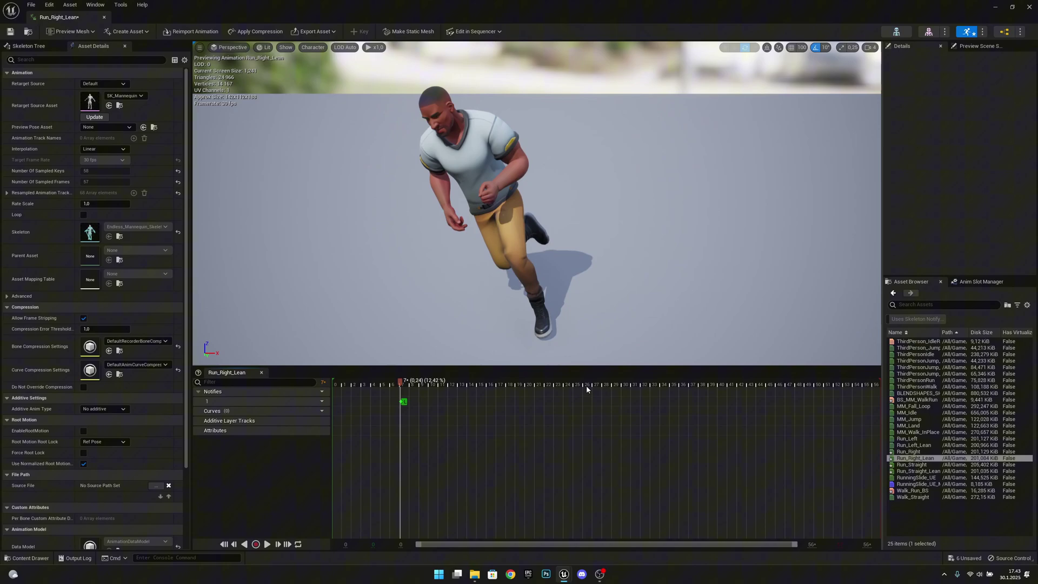
pyautogui.click(584, 386)
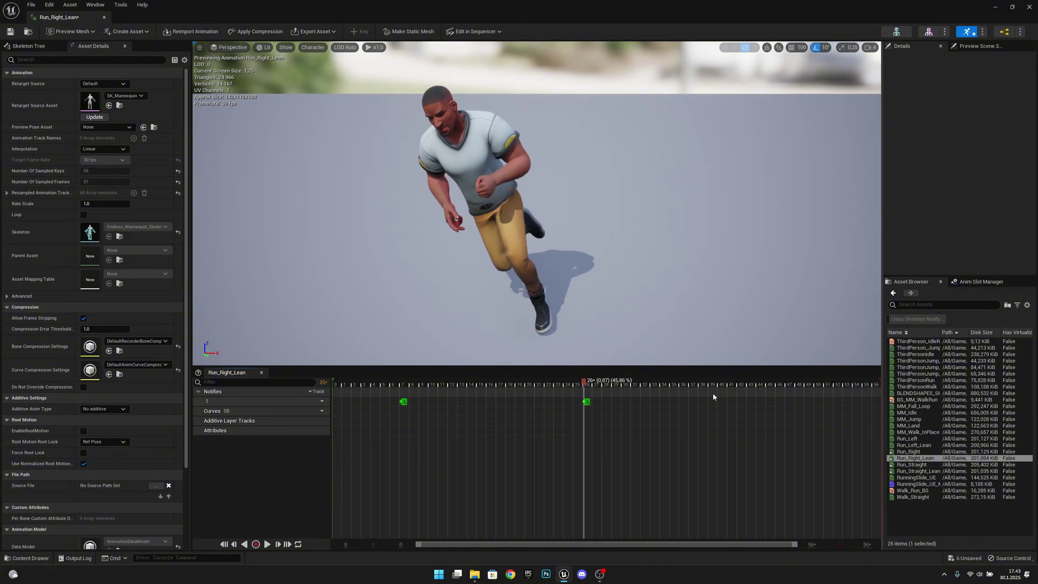
pyautogui.click(765, 385)
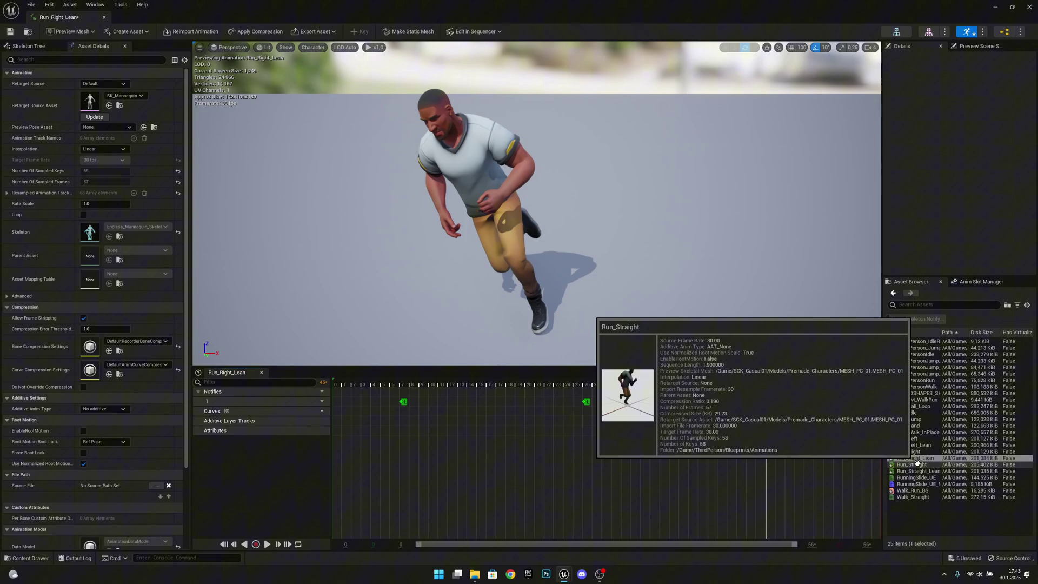
pyautogui.click(938, 438)
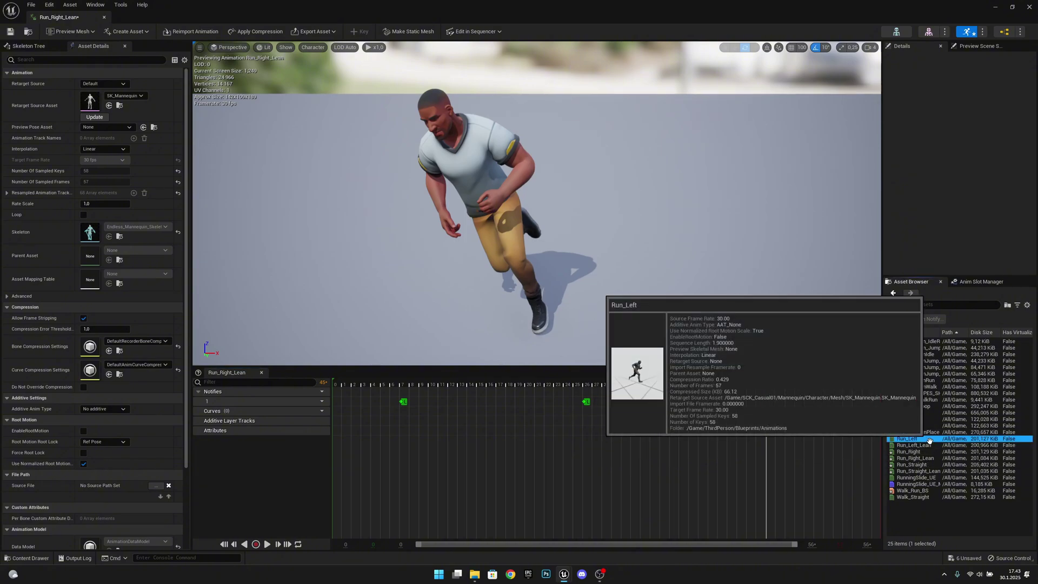
# Add a foot sync marker to Run_Left at frame 26
pyautogui.click(402, 382)
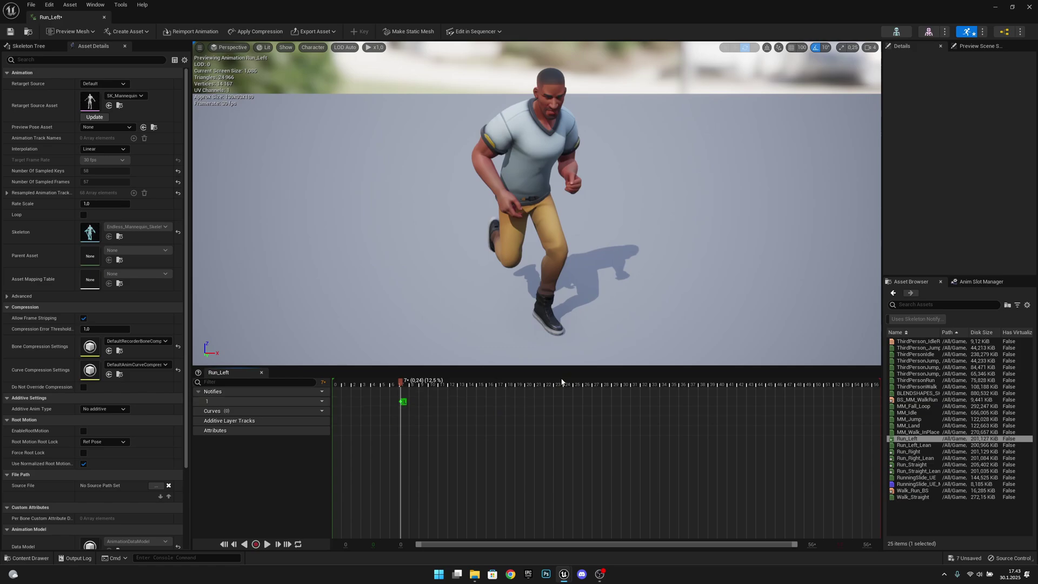
pyautogui.click(583, 383)
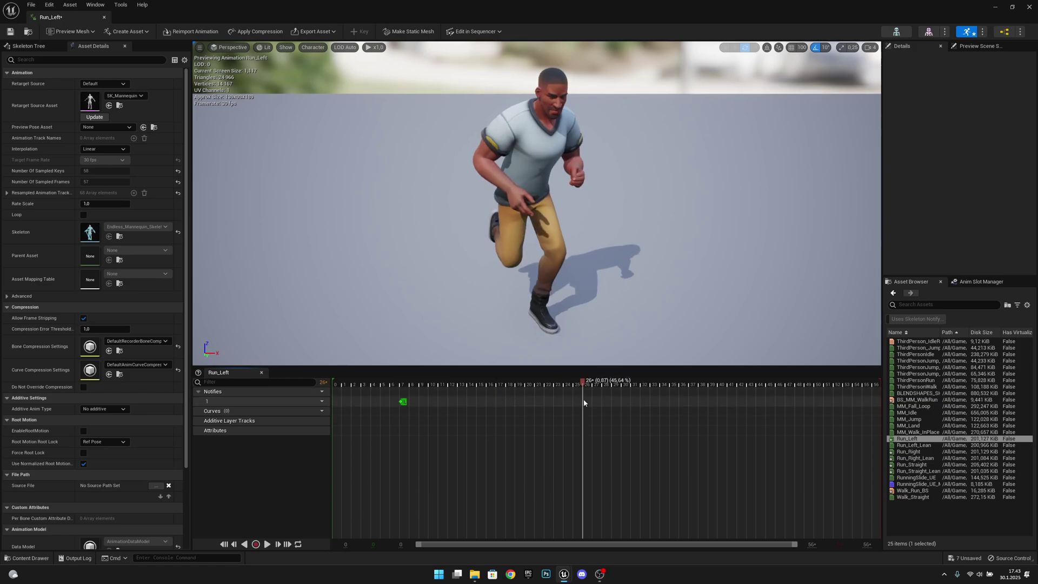
pyautogui.hotkey('ctrl', 'v')
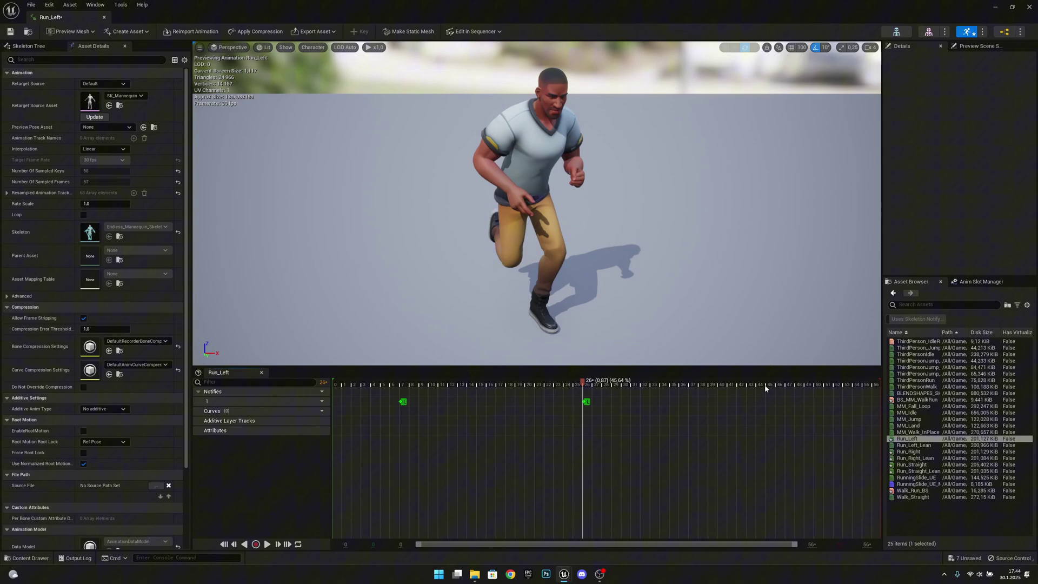
pyautogui.click(769, 384)
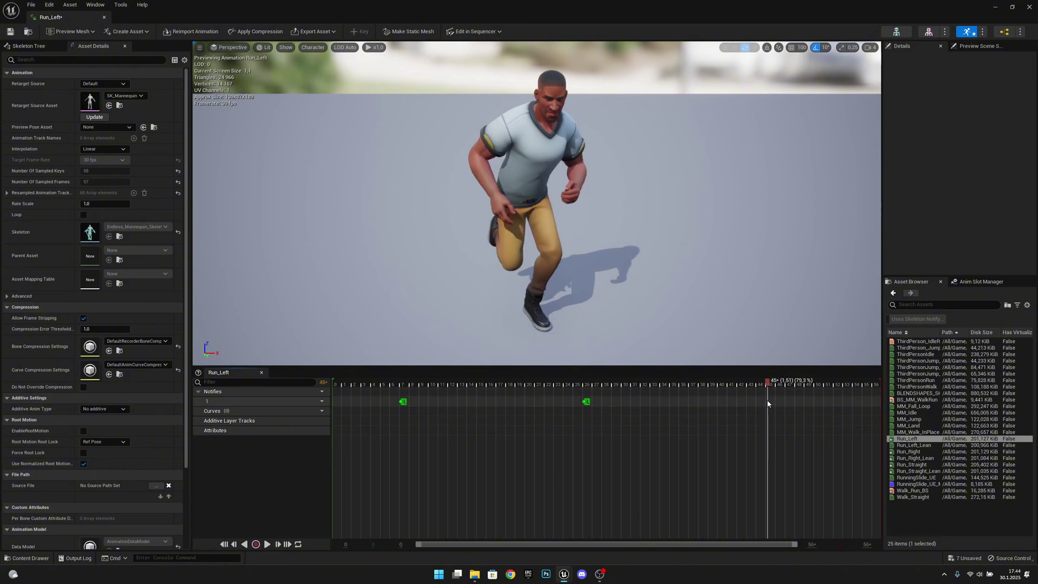
# Give Run_Left_Lean foot sync markers at frames 7, 26 and 45
pyautogui.doubleClick(930, 444)
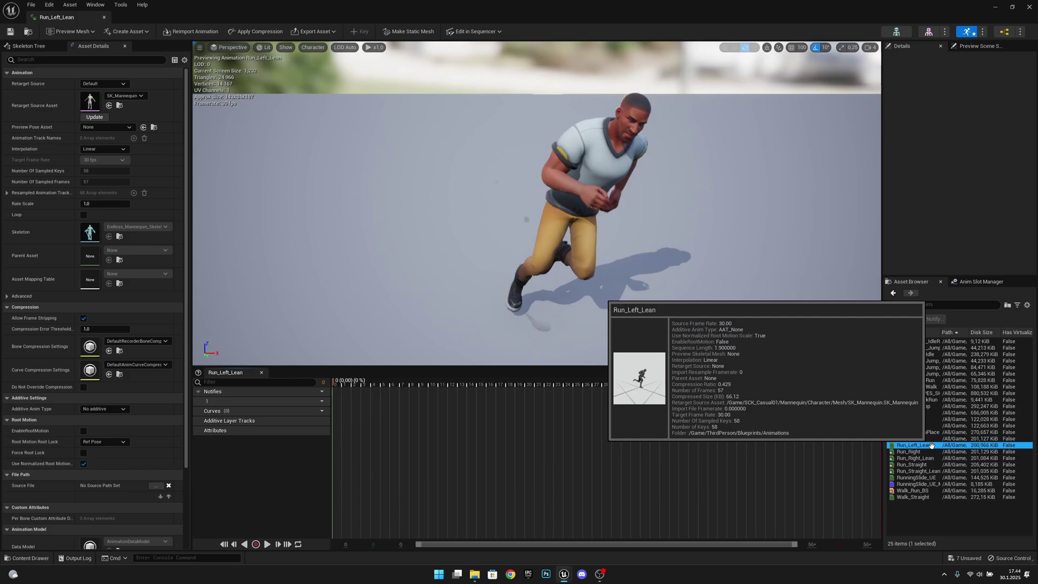
pyautogui.click(400, 383)
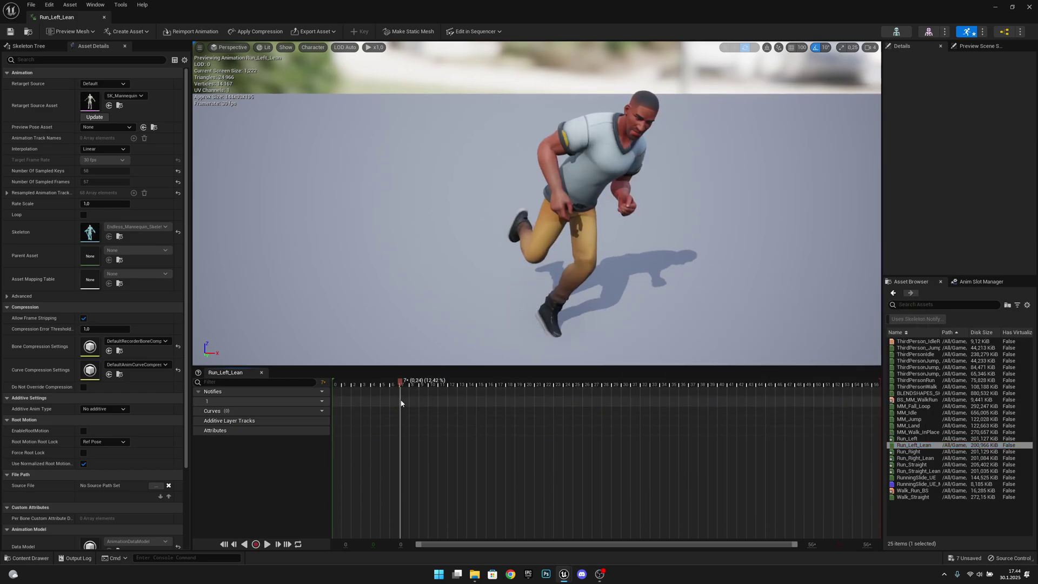
pyautogui.hotkey('ctrl', 'v')
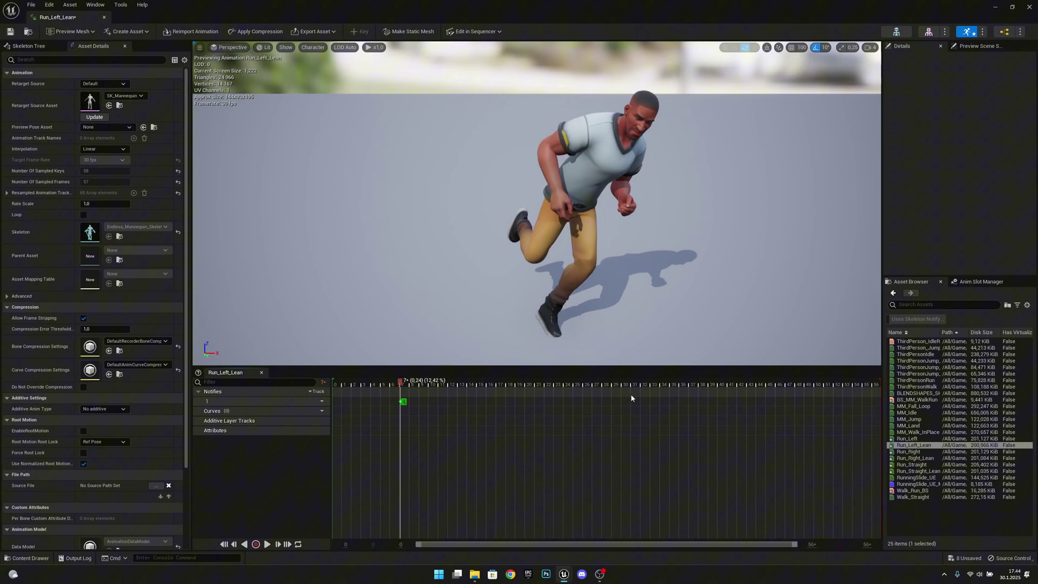
pyautogui.click(583, 384)
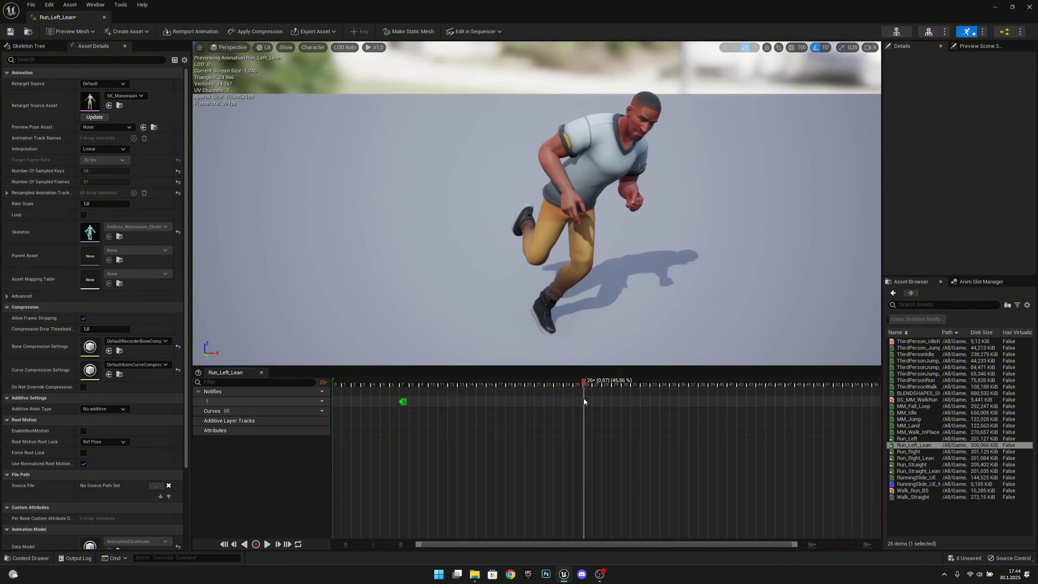
pyautogui.click(766, 384)
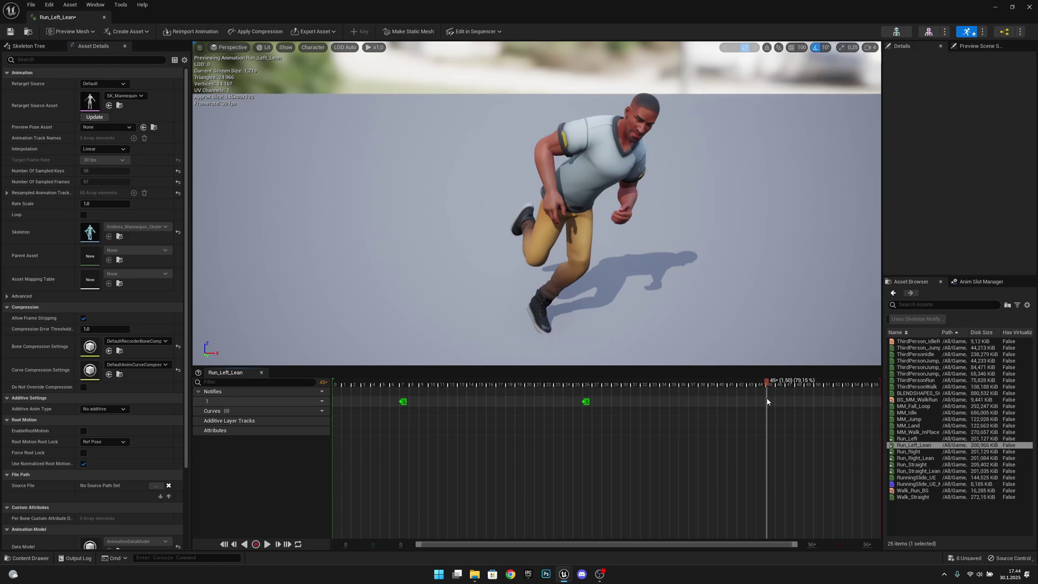
# Open Run_Left, Run_Right and Run_Straight in turn to review their markers
pyautogui.doubleClick(920, 440)
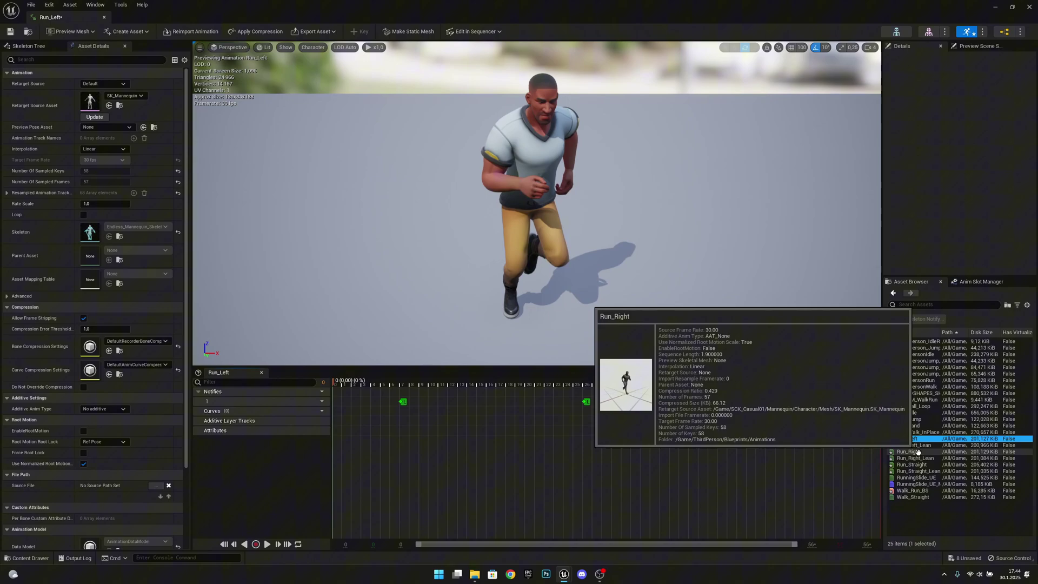
pyautogui.doubleClick(921, 452)
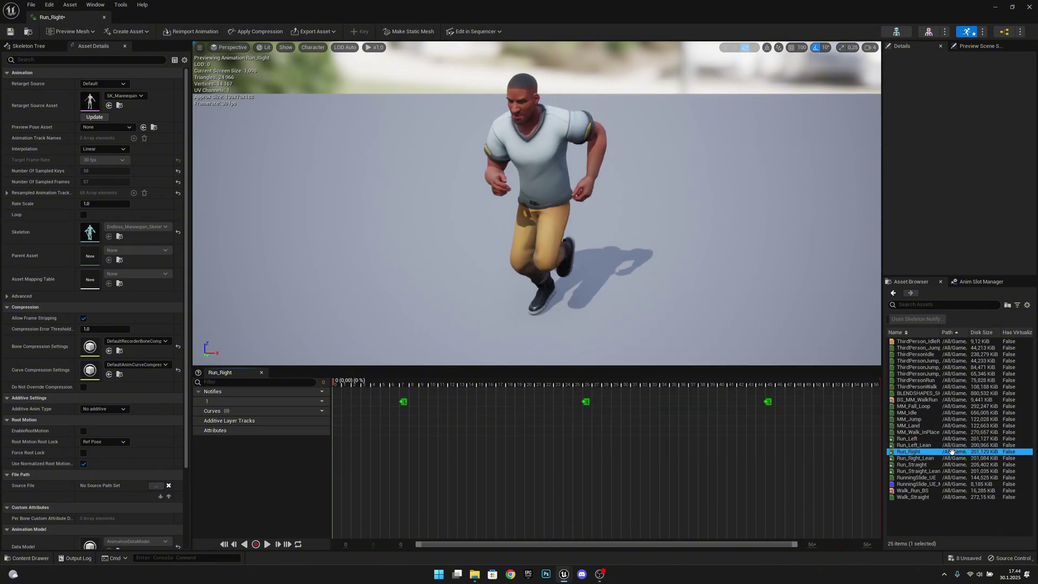
pyautogui.doubleClick(925, 464)
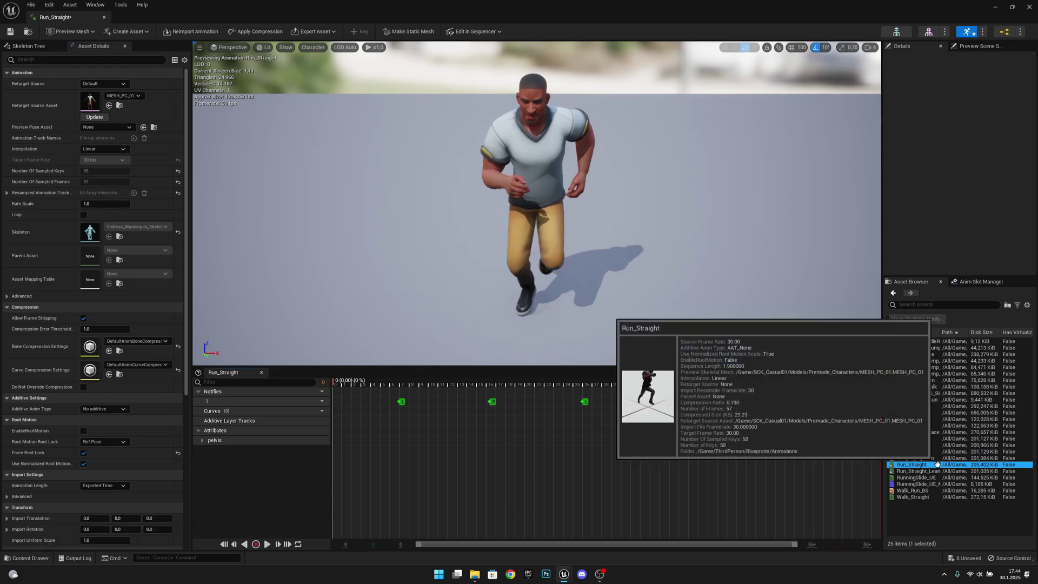
# Inspect Run_Straight's markers at frames 16, 35 and 55, then open Run_Straight_Lean
pyautogui.click(488, 402)
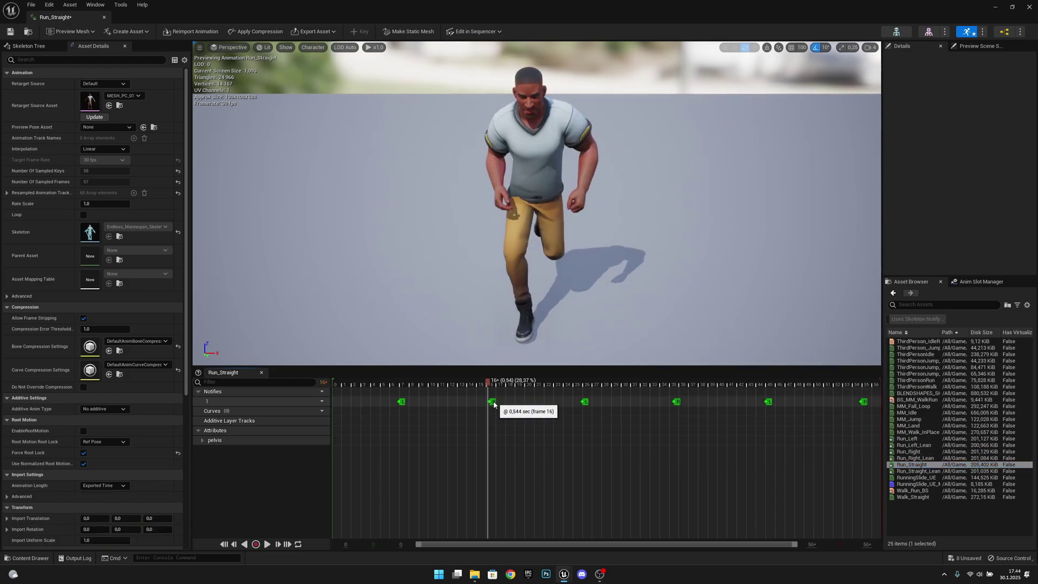
pyautogui.rightClick(493, 406)
pyautogui.click(514, 452)
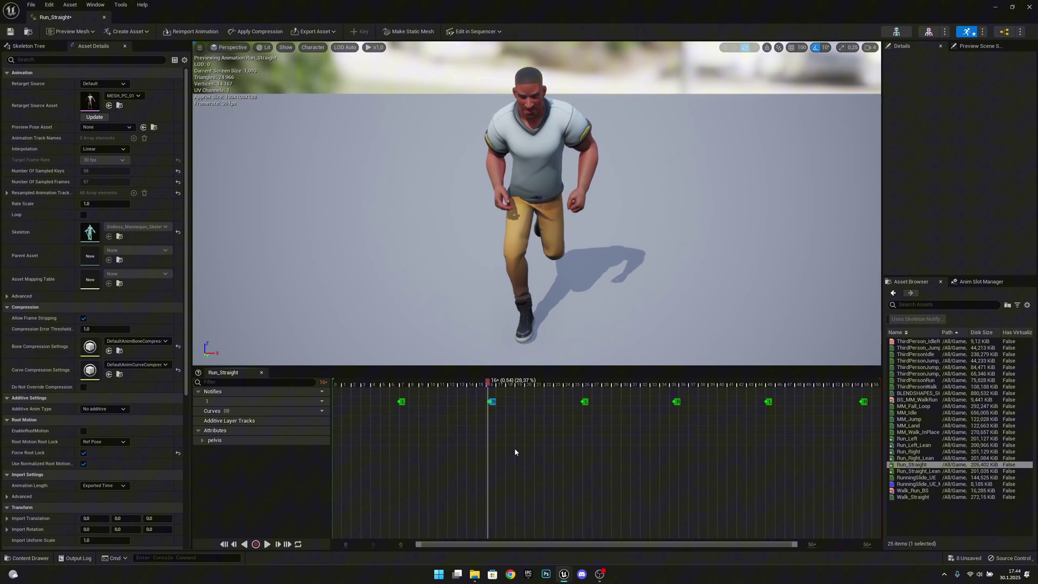
pyautogui.click(514, 423)
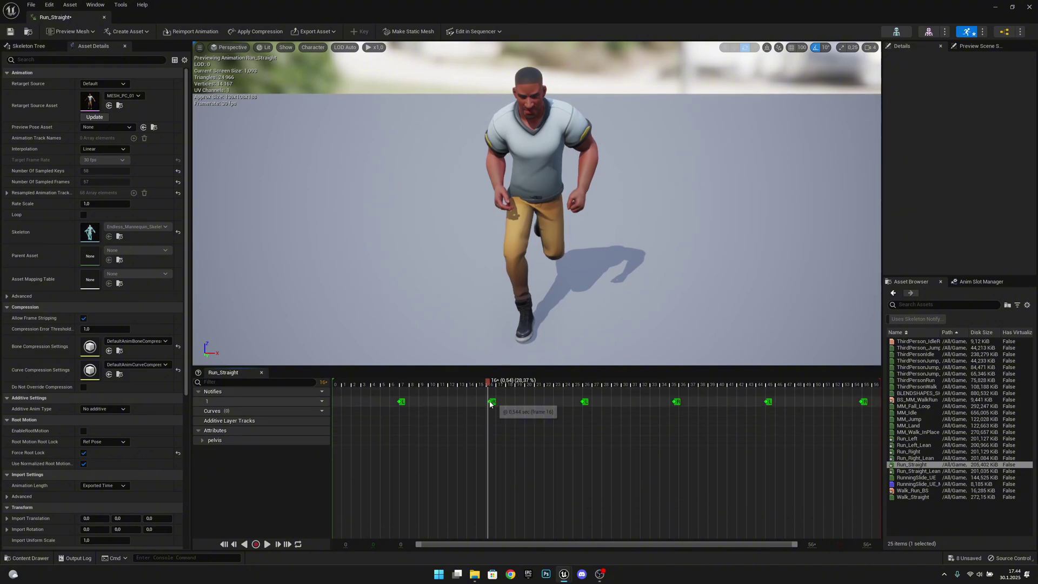
pyautogui.moveTo(676, 402)
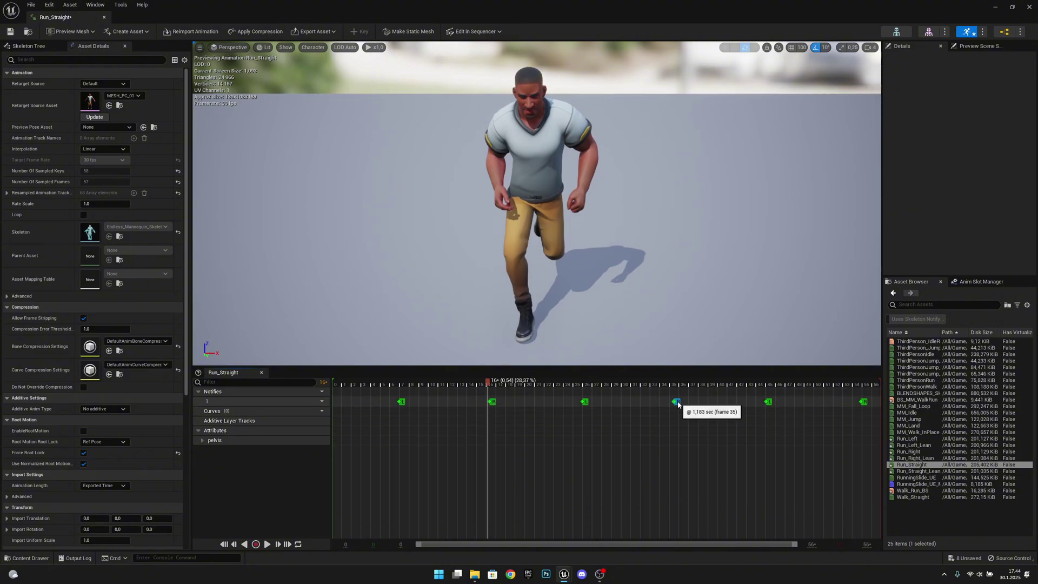
pyautogui.click(677, 403)
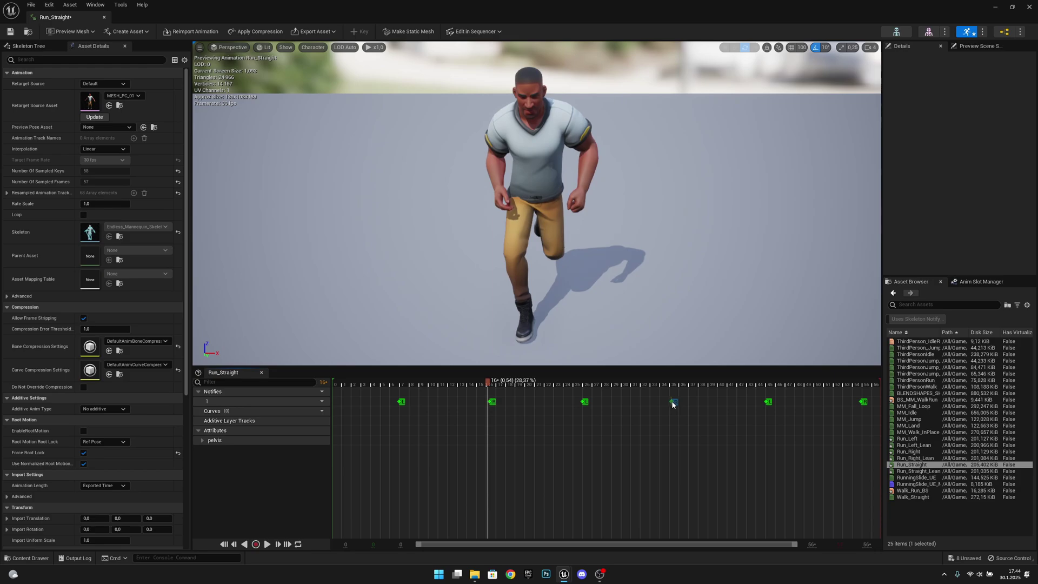
pyautogui.click(862, 402)
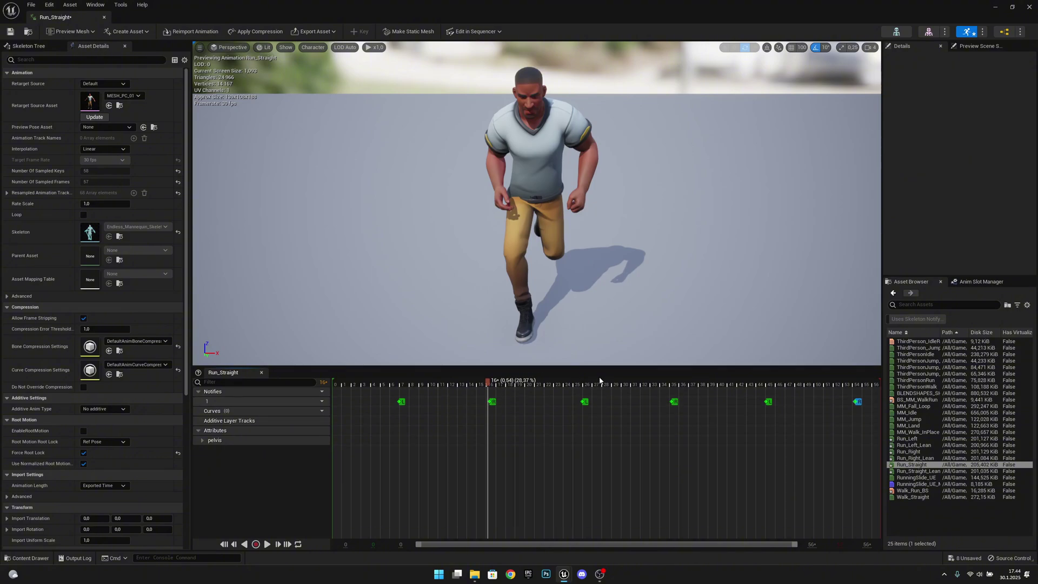
pyautogui.click(940, 471)
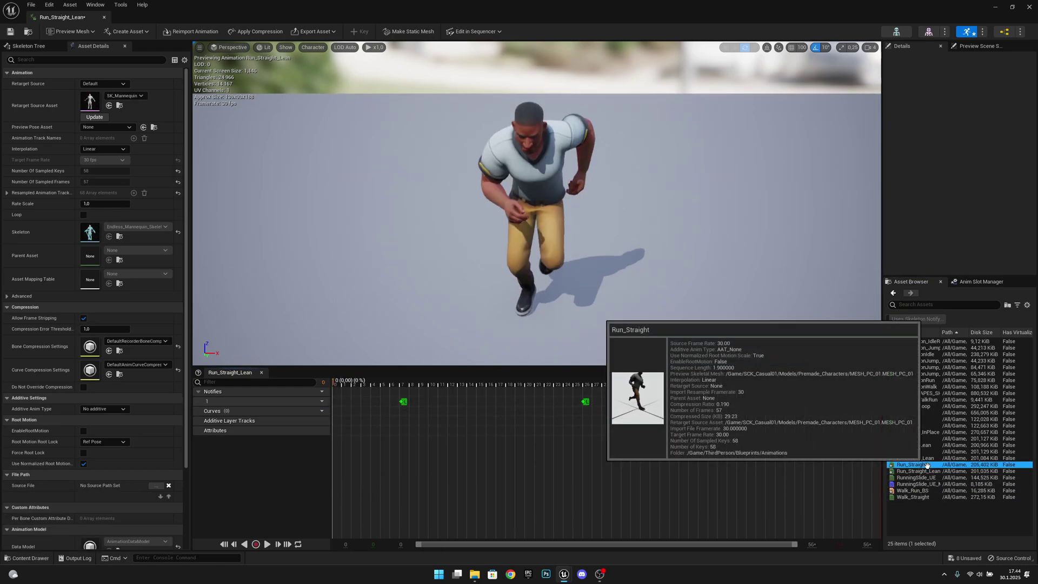
# Compare with Run_Straight, then add Run_Straight_Lean sync markers at frames 15, 34 and 53
pyautogui.click(926, 464)
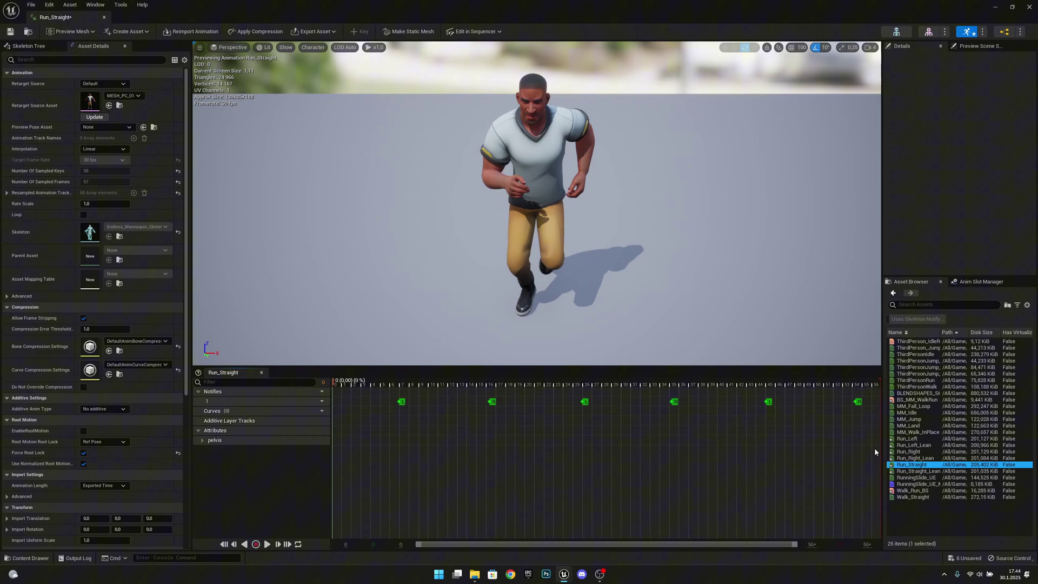
pyautogui.click(939, 471)
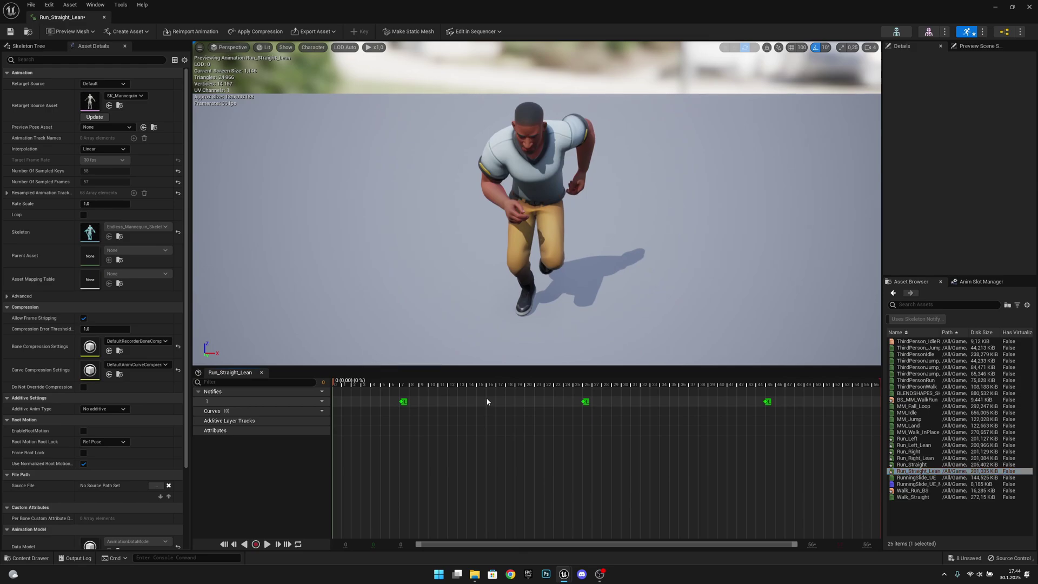
pyautogui.click(485, 383)
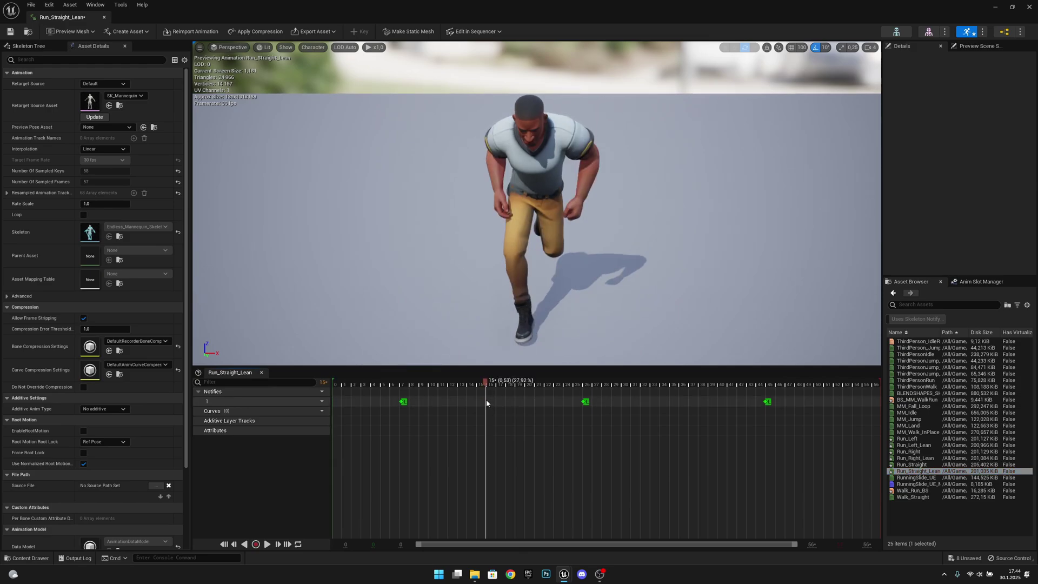
pyautogui.hotkey('ctrl', 'v')
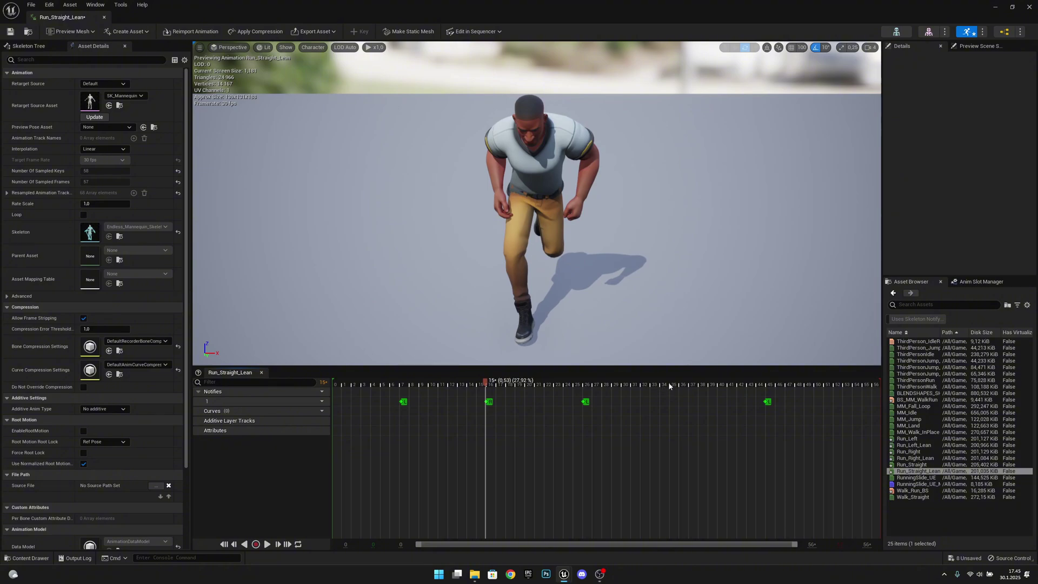
pyautogui.click(669, 383)
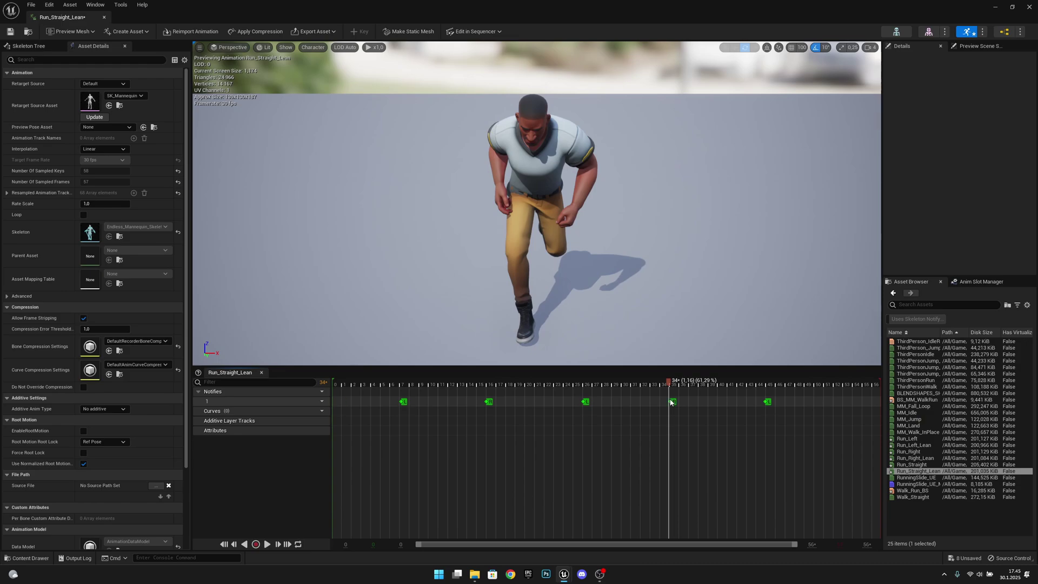
pyautogui.click(852, 385)
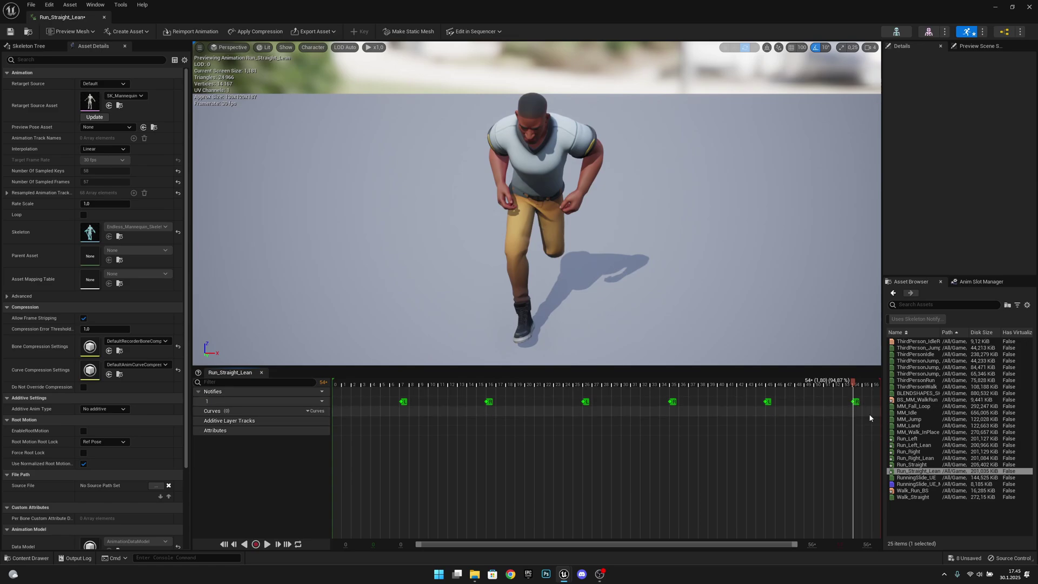
# Add Run_Right's final sync marker at the last footfall near frame 53
pyautogui.click(908, 452)
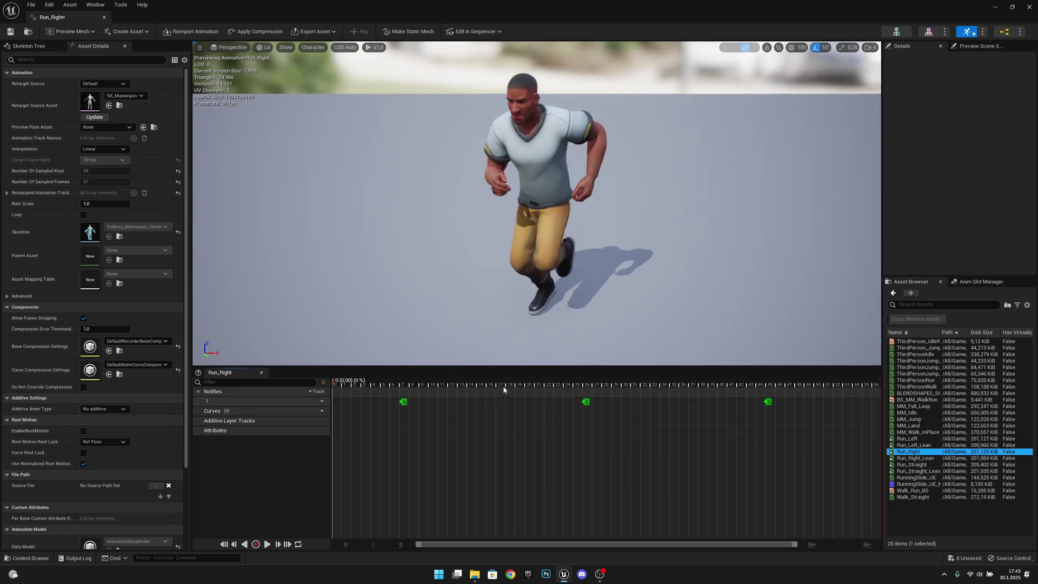
pyautogui.click(487, 384)
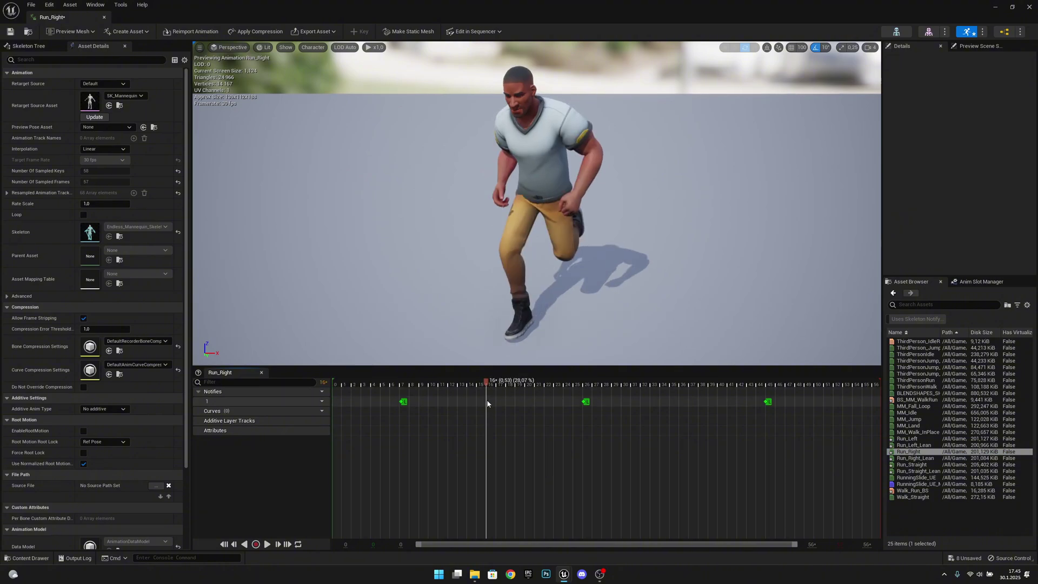
pyautogui.click(670, 402)
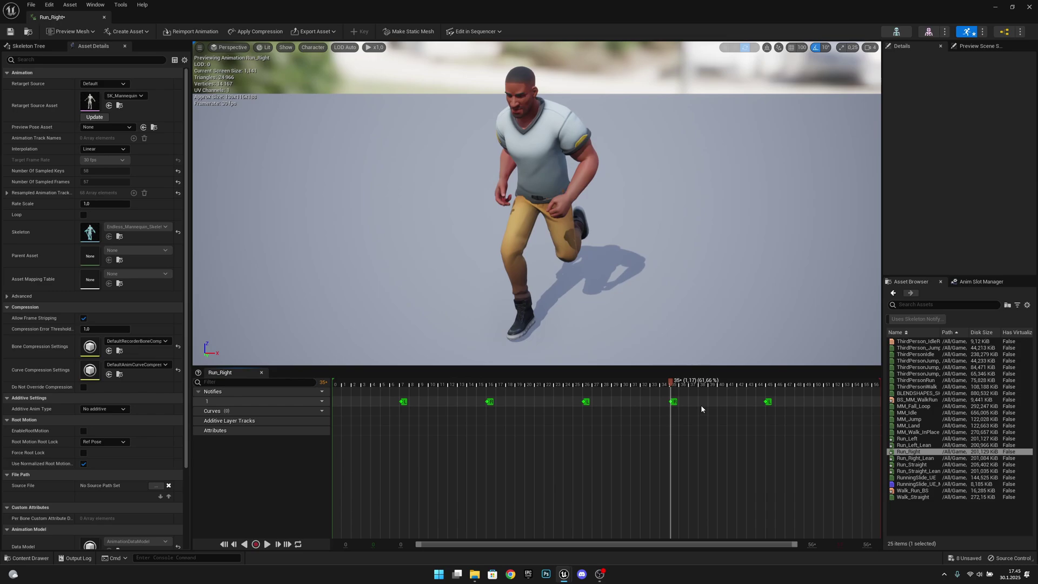
pyautogui.click(852, 403)
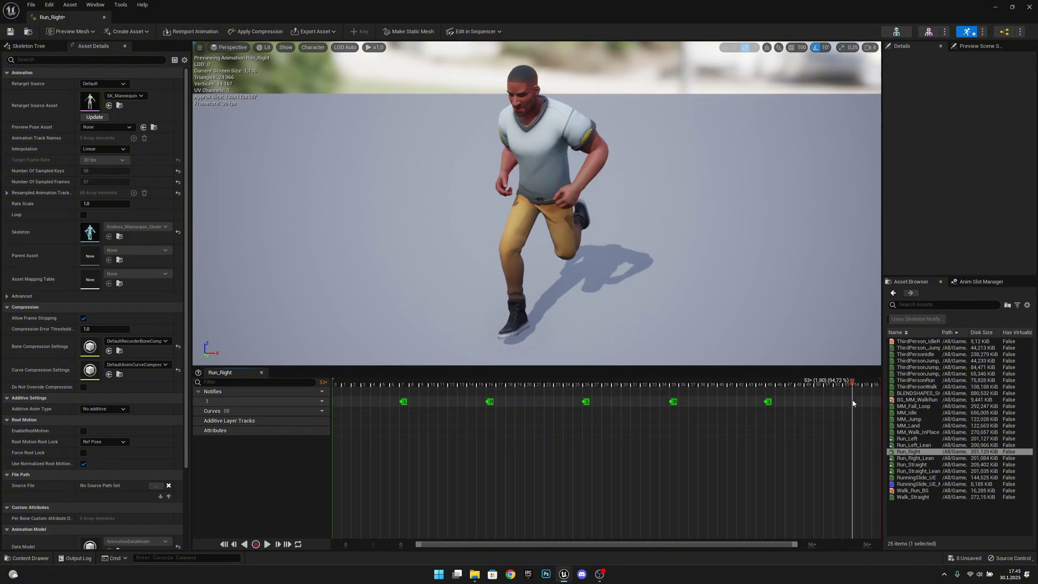
pyautogui.hotkey('ctrl', 'z')
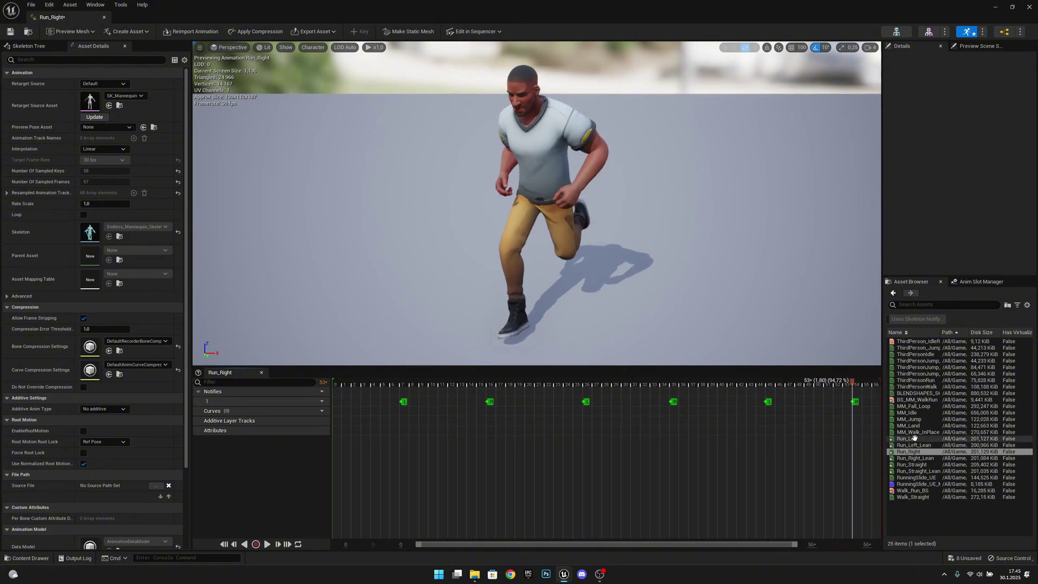
# Add Run_Left sync markers at footfall frames 16 and 35
pyautogui.doubleClick(908, 438)
pyautogui.click(487, 385)
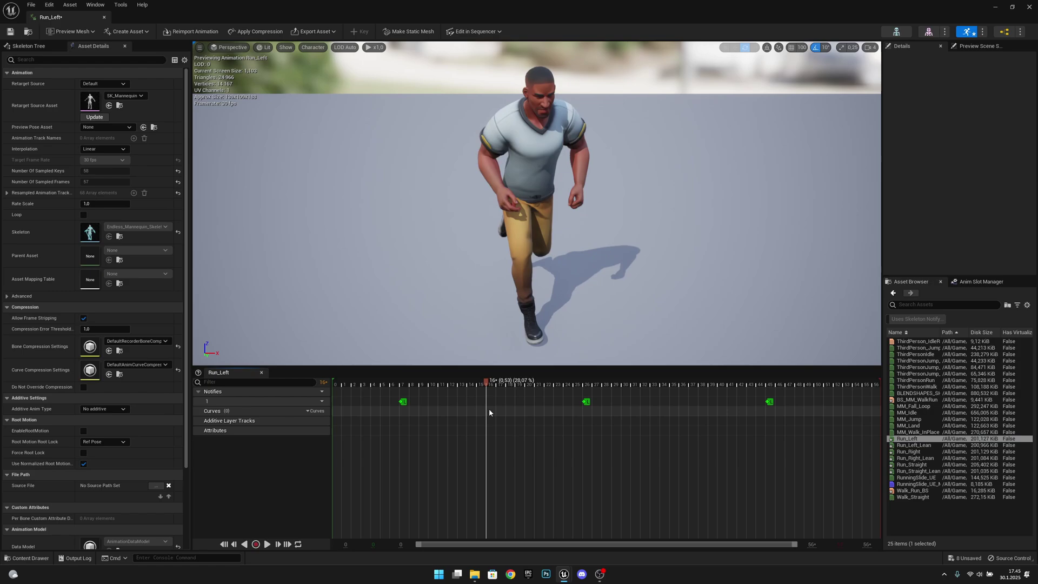
pyautogui.hotkey('ctrl', 'v')
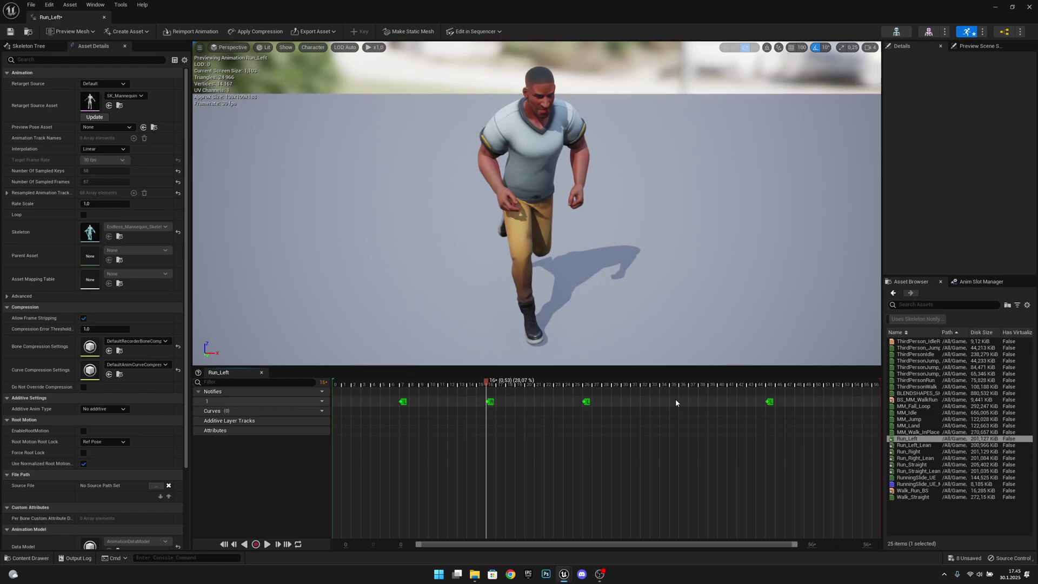
pyautogui.click(670, 383)
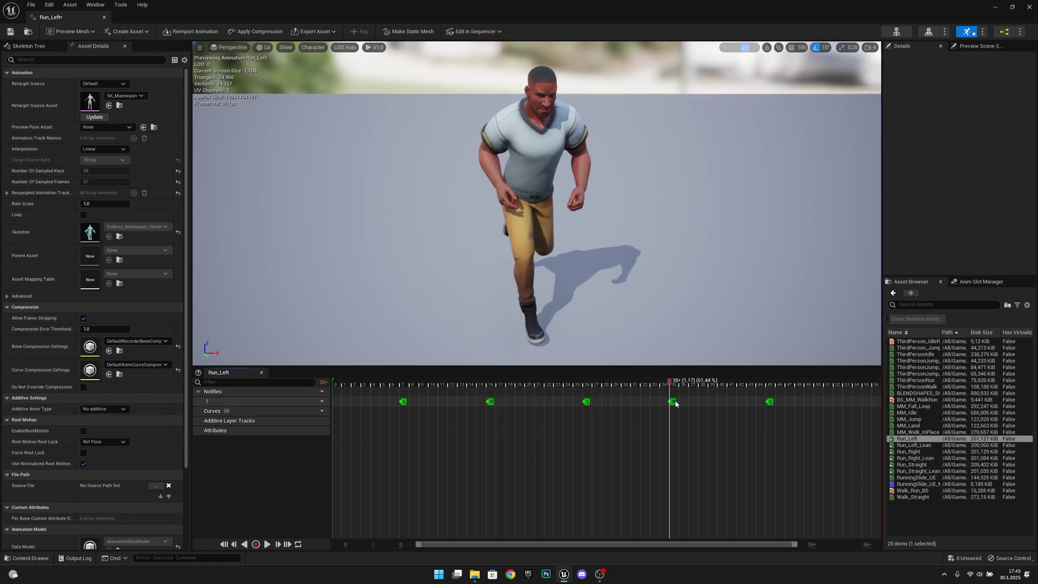
pyautogui.click(853, 386)
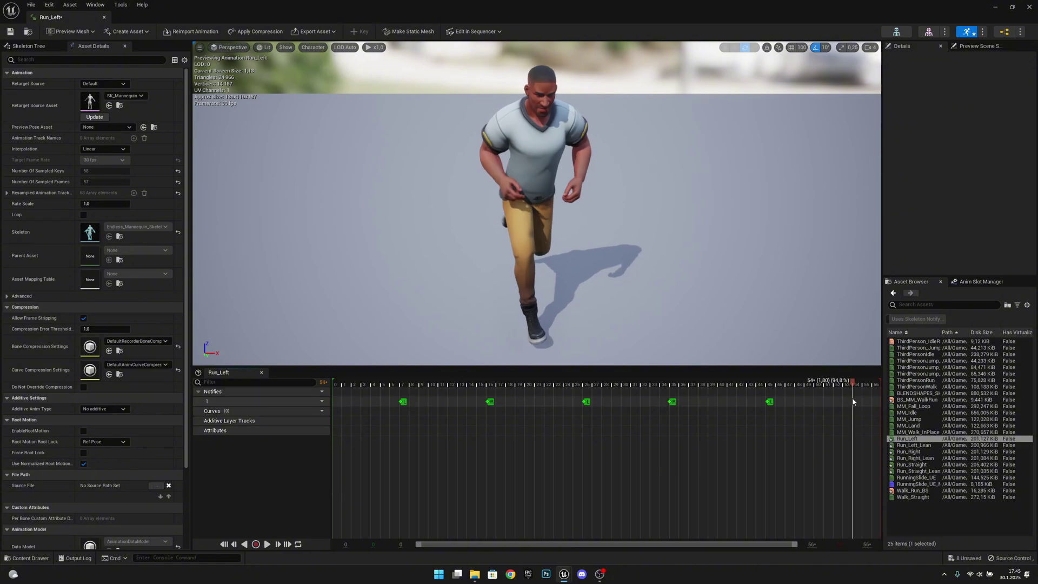
# Mark Run_Left_Lean's footfalls at frames 16, 35 and 53, then open Walk_Straight
pyautogui.doubleClick(932, 445)
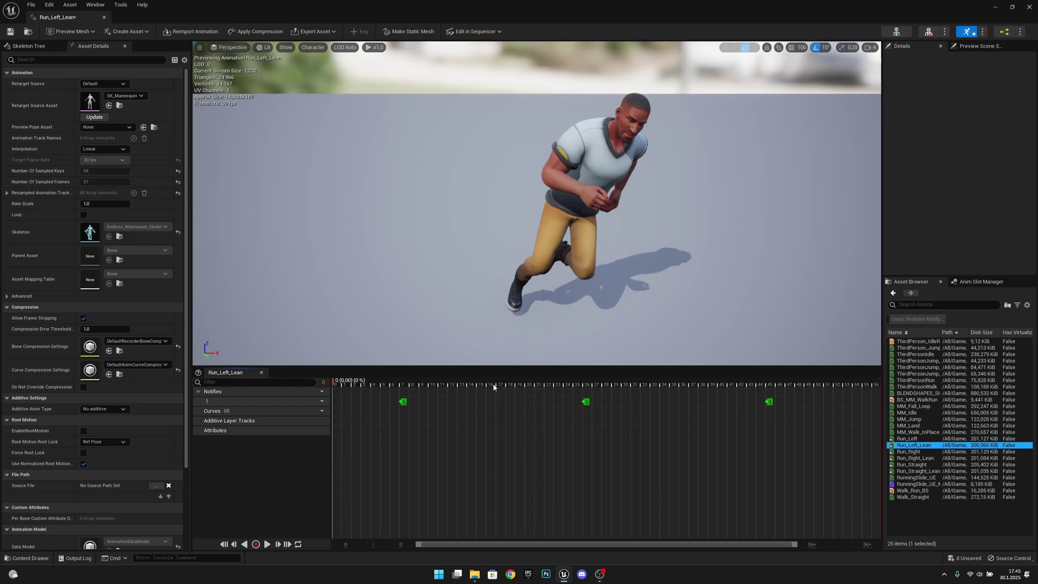
pyautogui.click(488, 386)
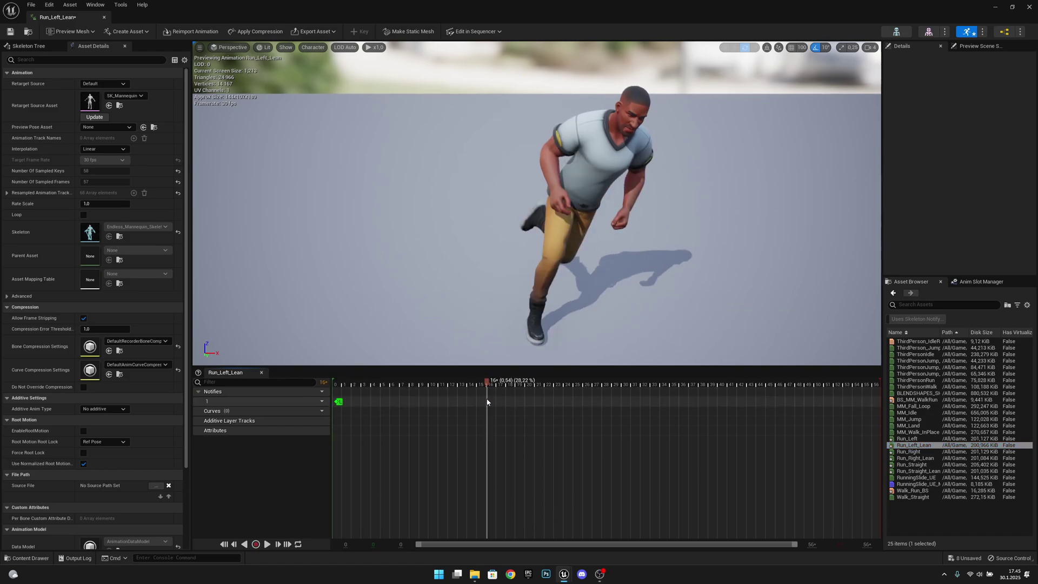
pyautogui.click(672, 385)
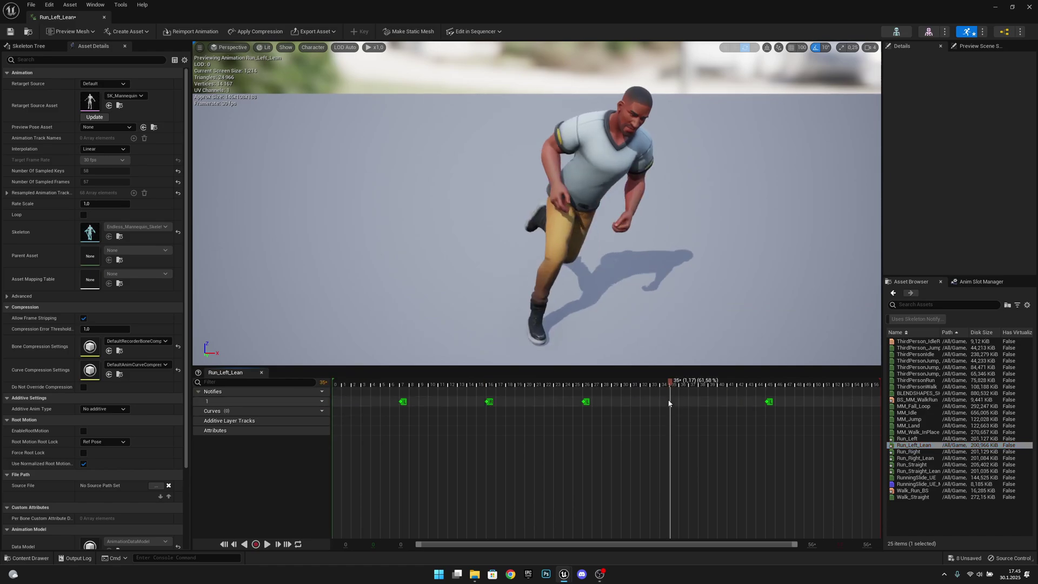
pyautogui.click(853, 385)
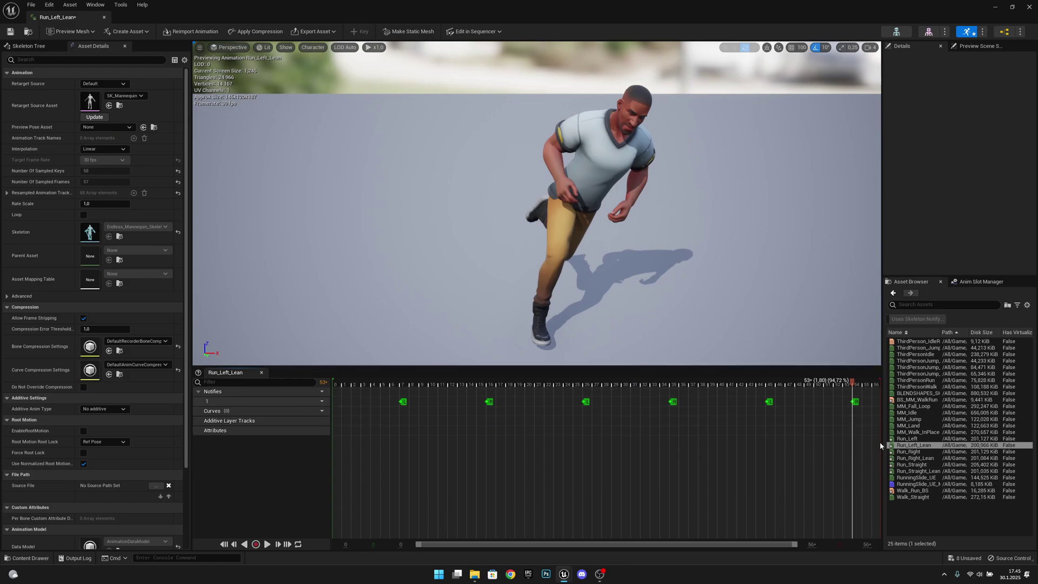
pyautogui.doubleClick(913, 497)
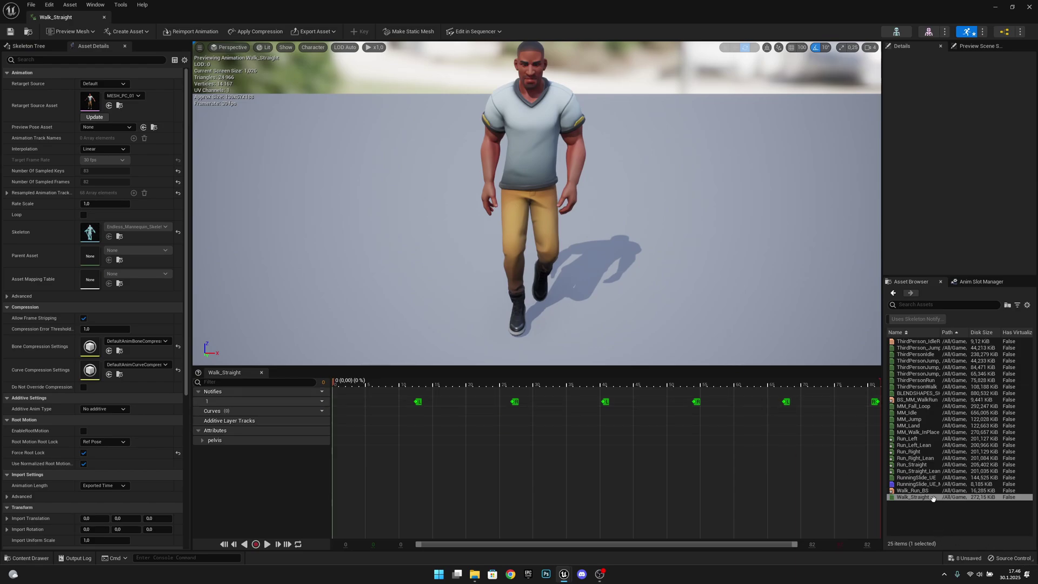
# Review markers on Run_Straight_Lean, Run_Right_Lean and Run_Left, then open Walk_Run_BS
pyautogui.click(918, 471)
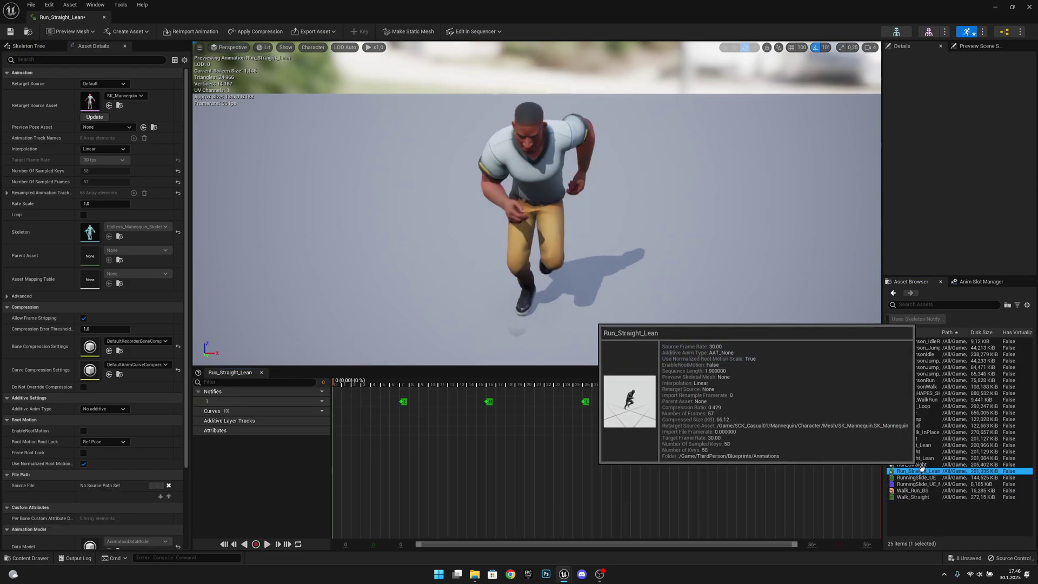
pyautogui.click(919, 457)
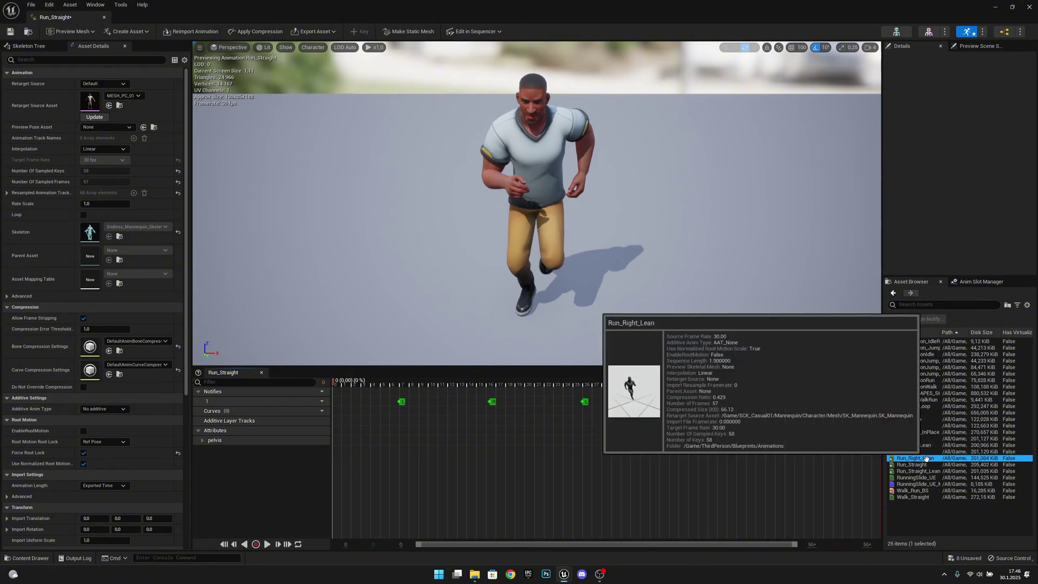
pyautogui.click(913, 439)
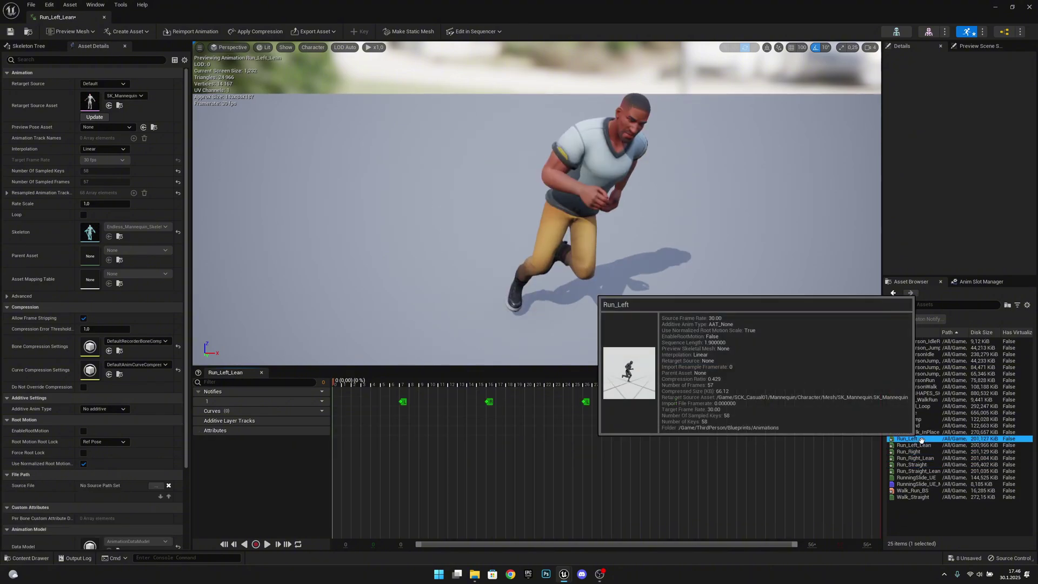
pyautogui.click(937, 491)
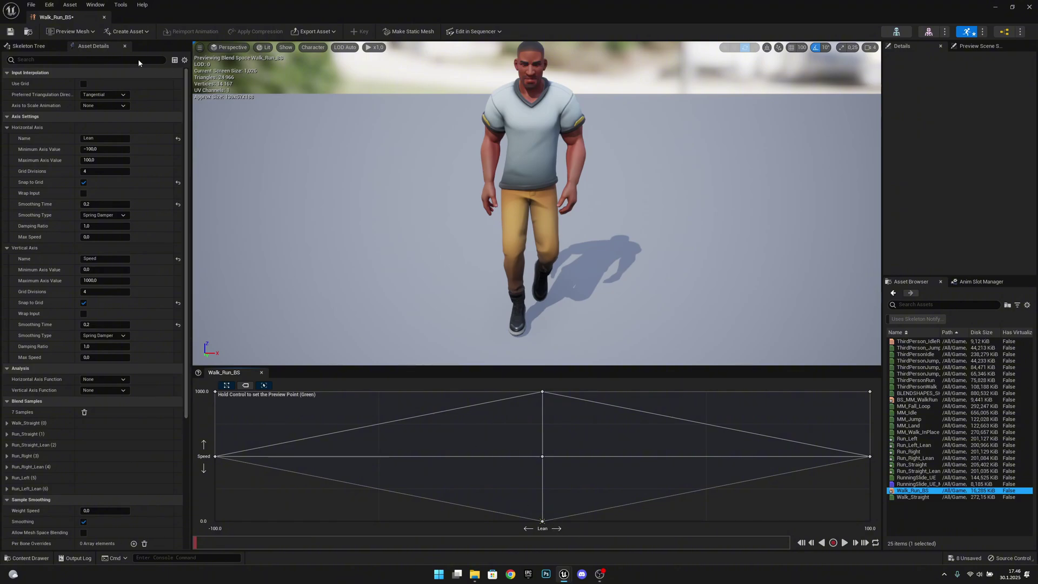
# Save Walk_Run_BS via File > Save, check Run_Straight's notifies, and return to it
pyautogui.click(31, 4)
pyautogui.click(54, 41)
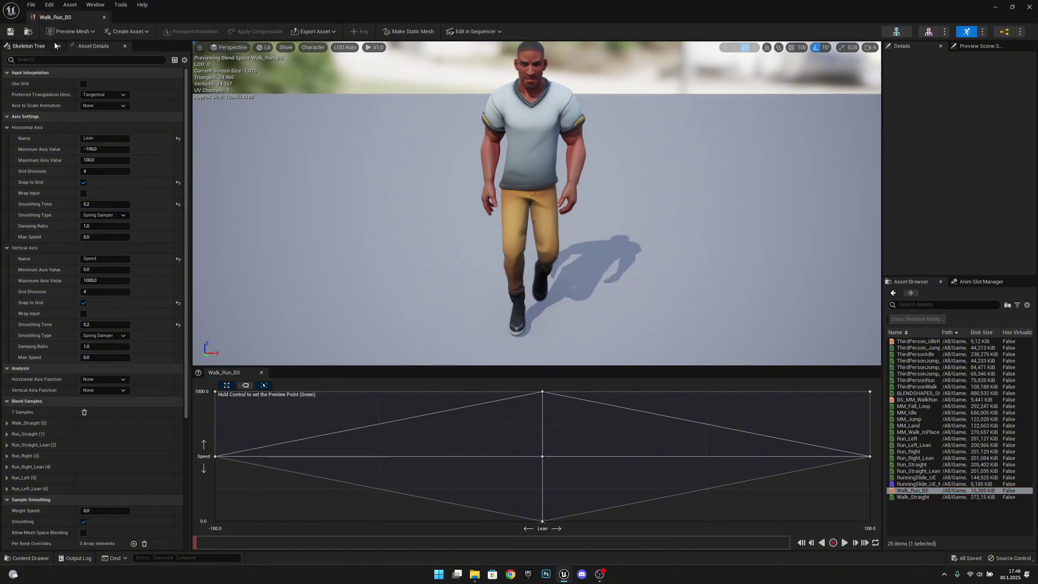
pyautogui.doubleClick(540, 492)
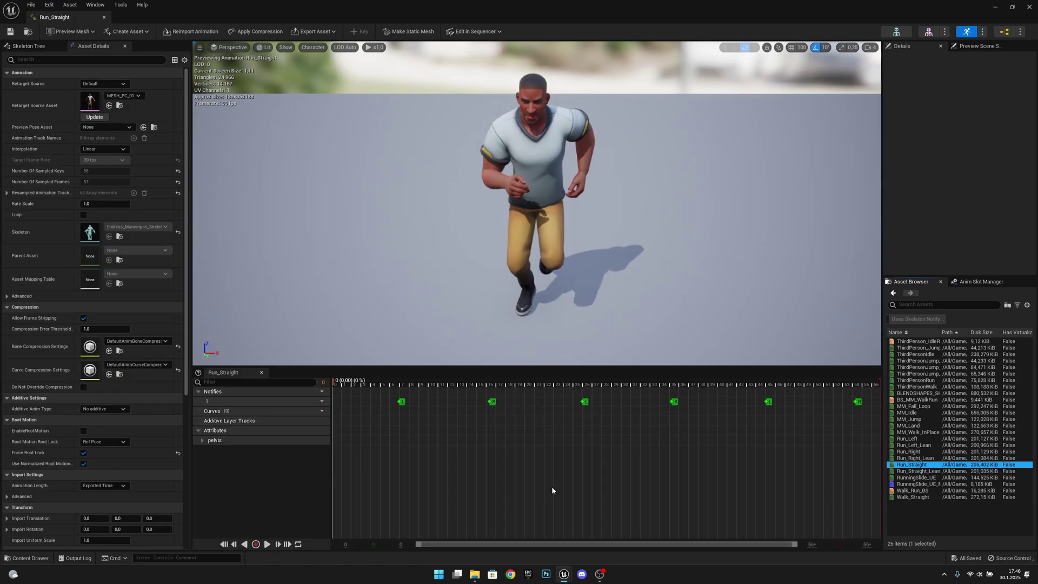
pyautogui.moveTo(940, 489); pyautogui.dragTo(447, 411)
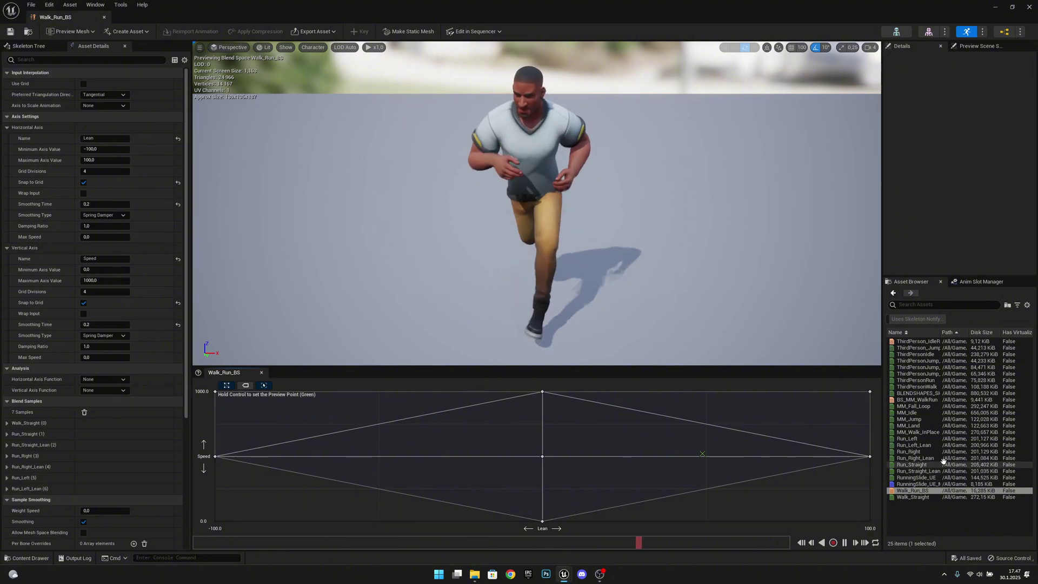
pyautogui.press('ctrl')
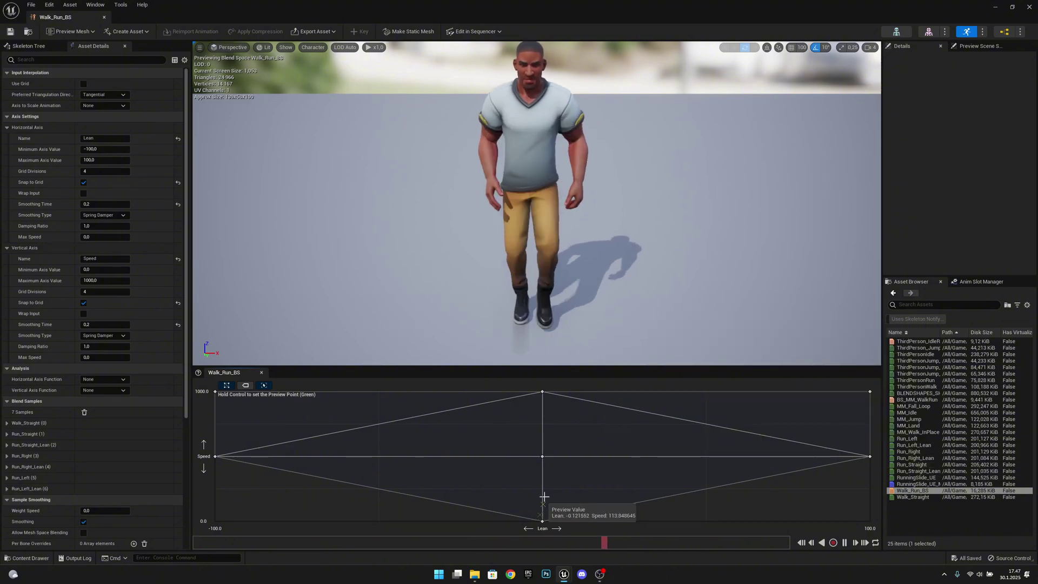
pyautogui.press('ctrl')
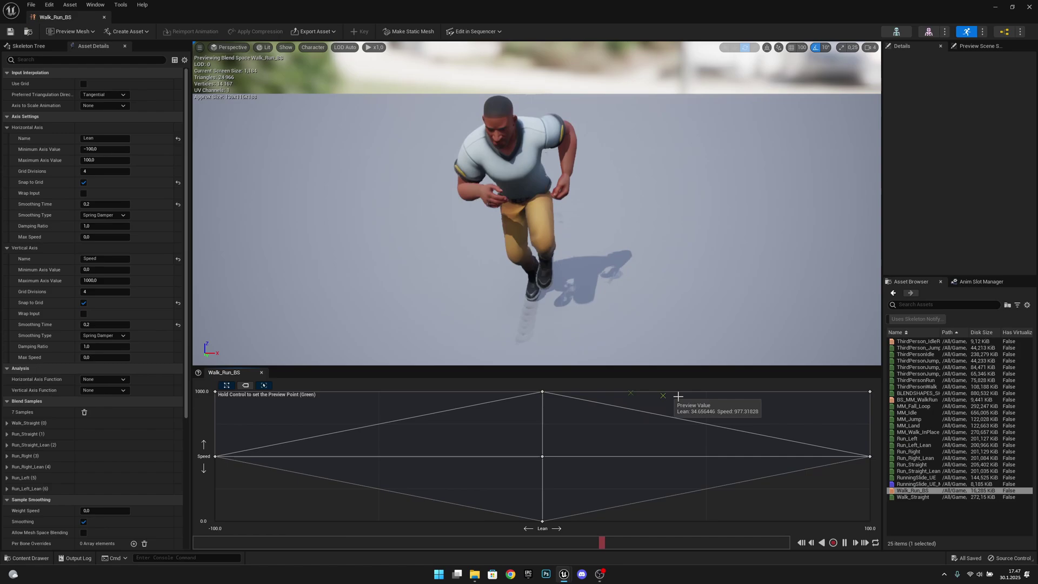
pyautogui.press('ctrl')
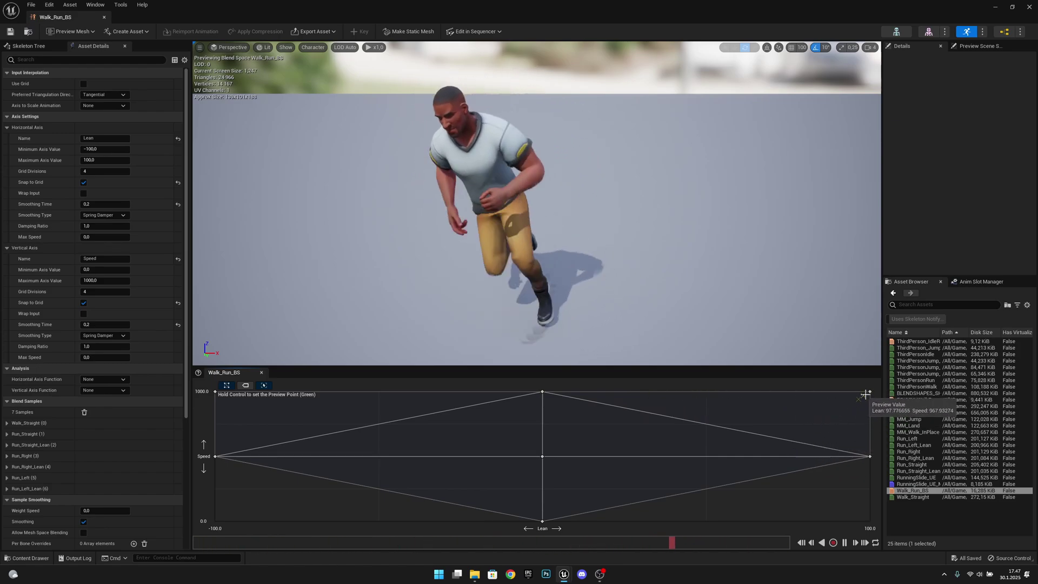
pyautogui.press('ctrl')
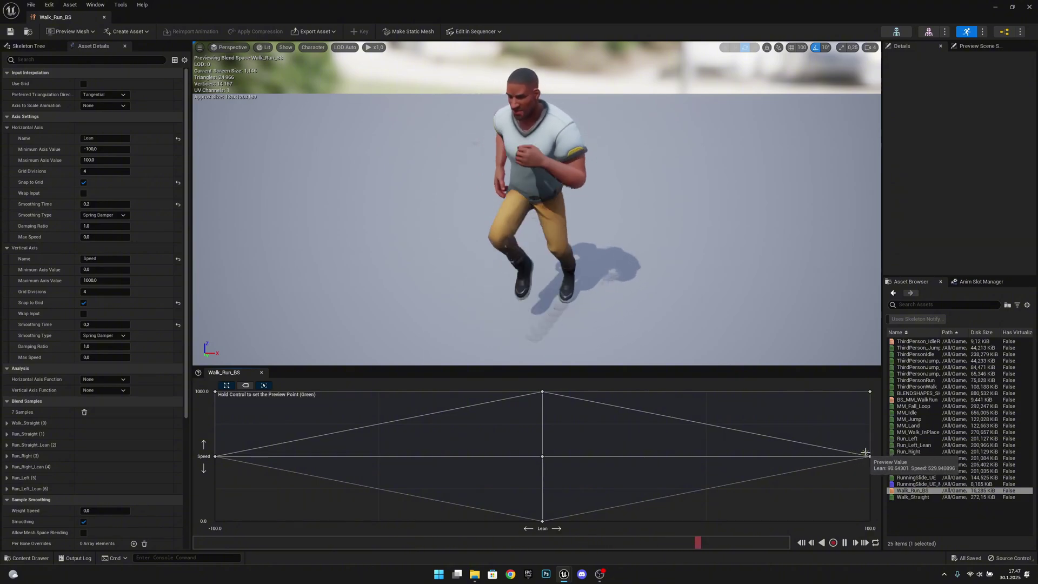
pyautogui.press('ctrl')
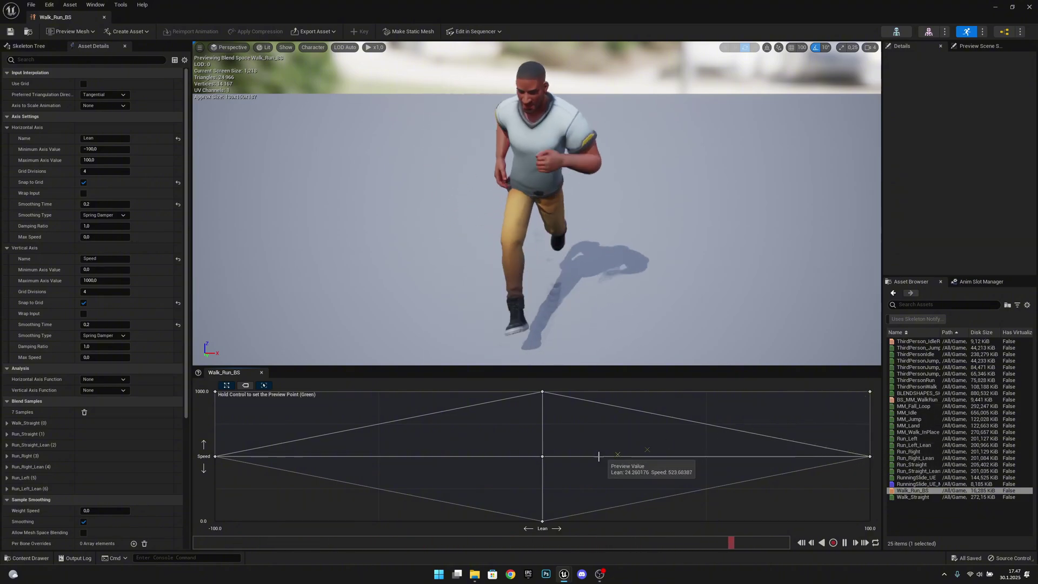
pyautogui.press('ctrl')
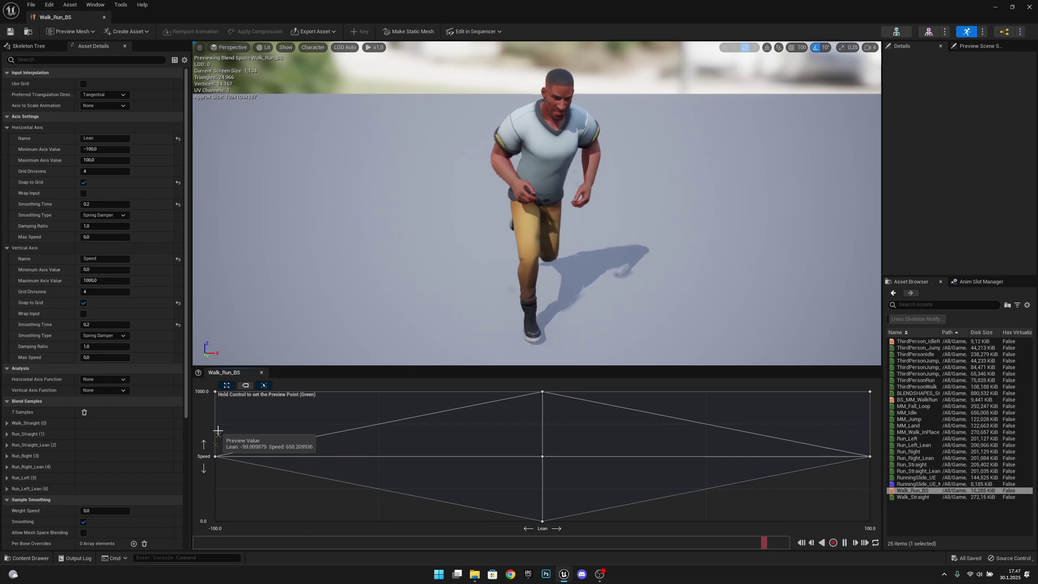
pyautogui.press('ctrl')
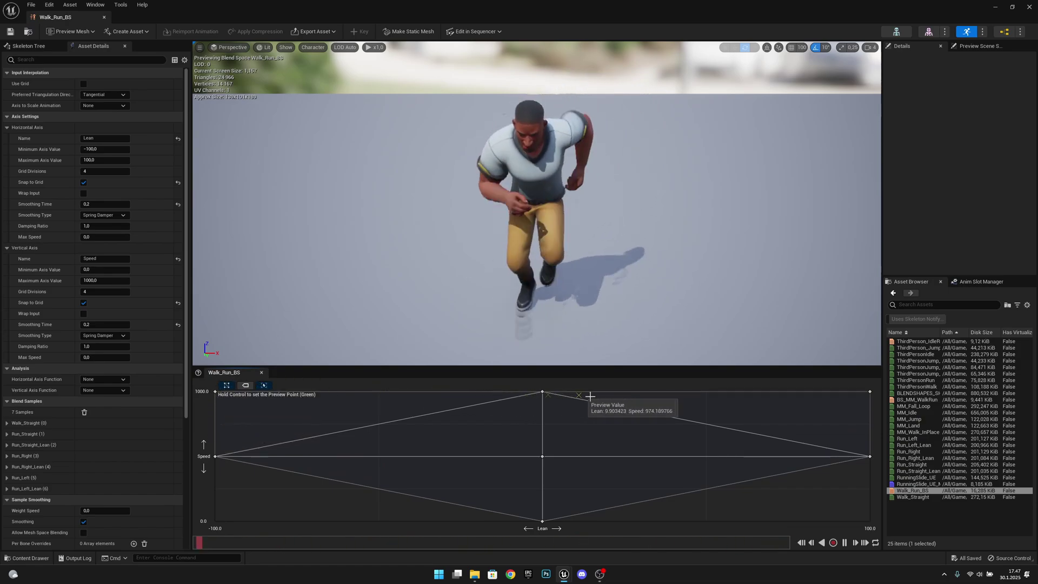
pyautogui.press('ctrl')
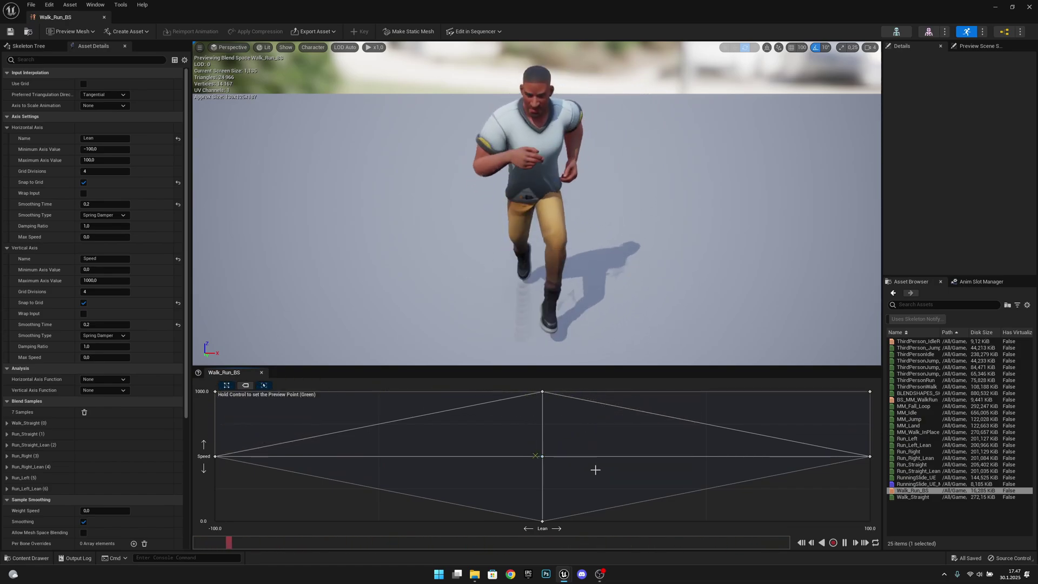